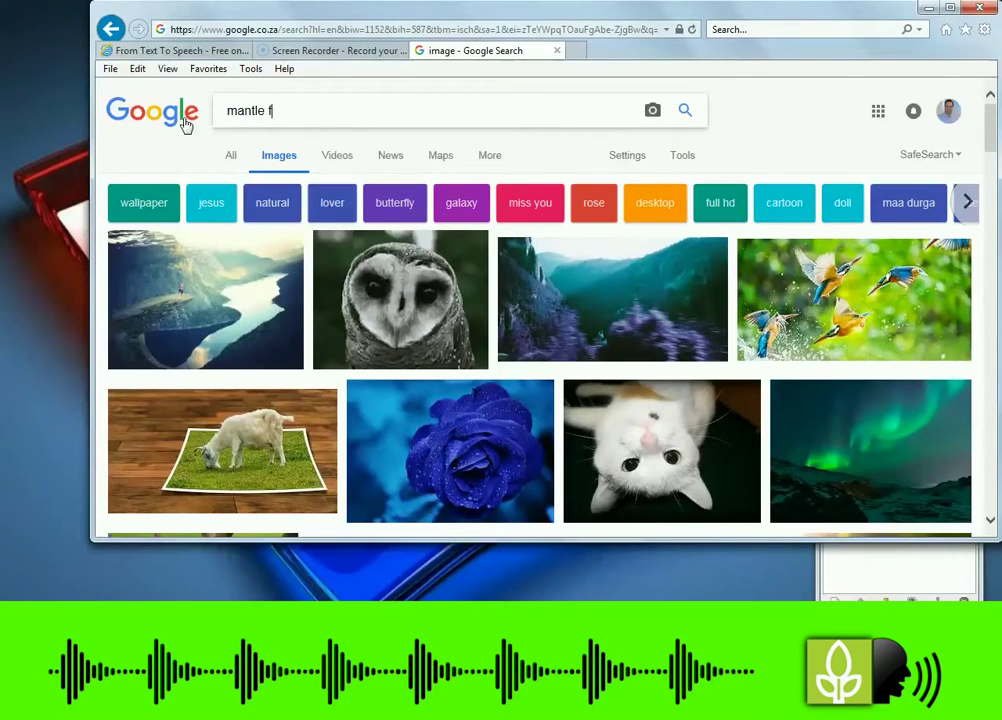
# Search Google Images for 'mantle fireplace widescreen'.
pyautogui.write('ireplace widesc')
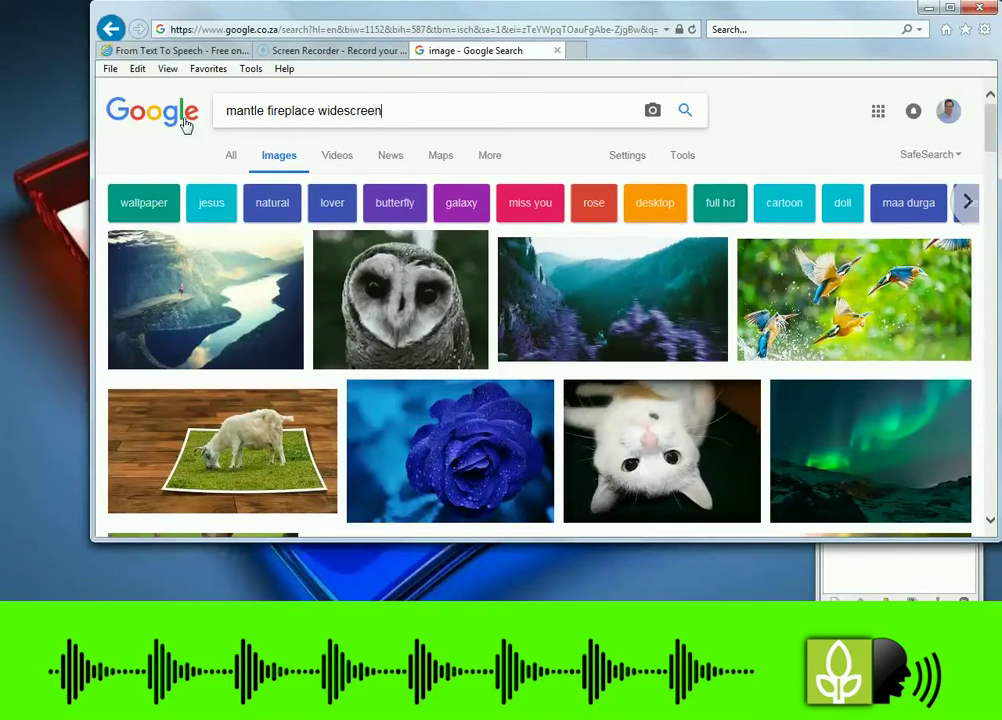
pyautogui.write('reen')
pyautogui.click(685, 111)
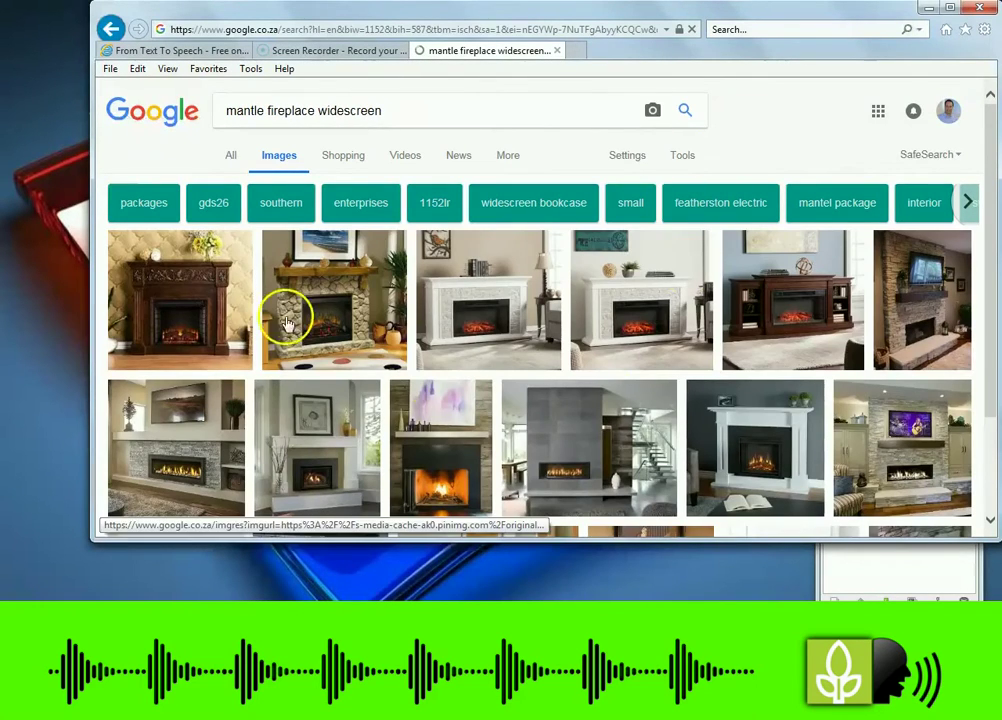
# Browse the results and open the larger preview of the grey tiled modern fireplace.
pyautogui.scroll(-3, 446, 302)
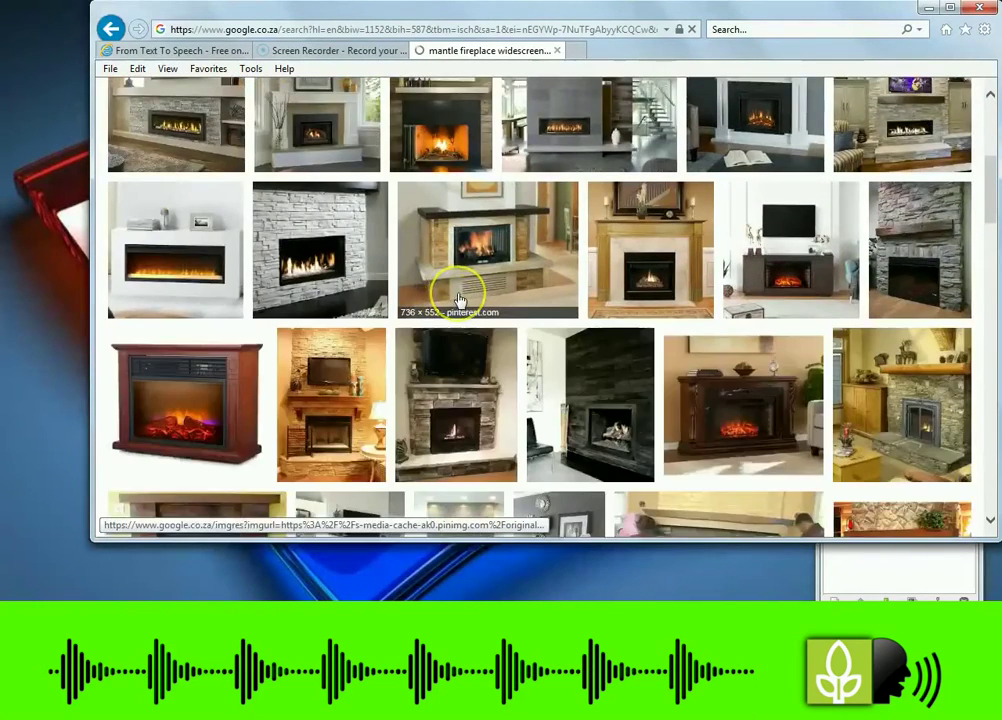
pyautogui.scroll(-1, 455, 298)
pyautogui.scroll(-2, 470, 305)
pyautogui.scroll(4, 515, 270)
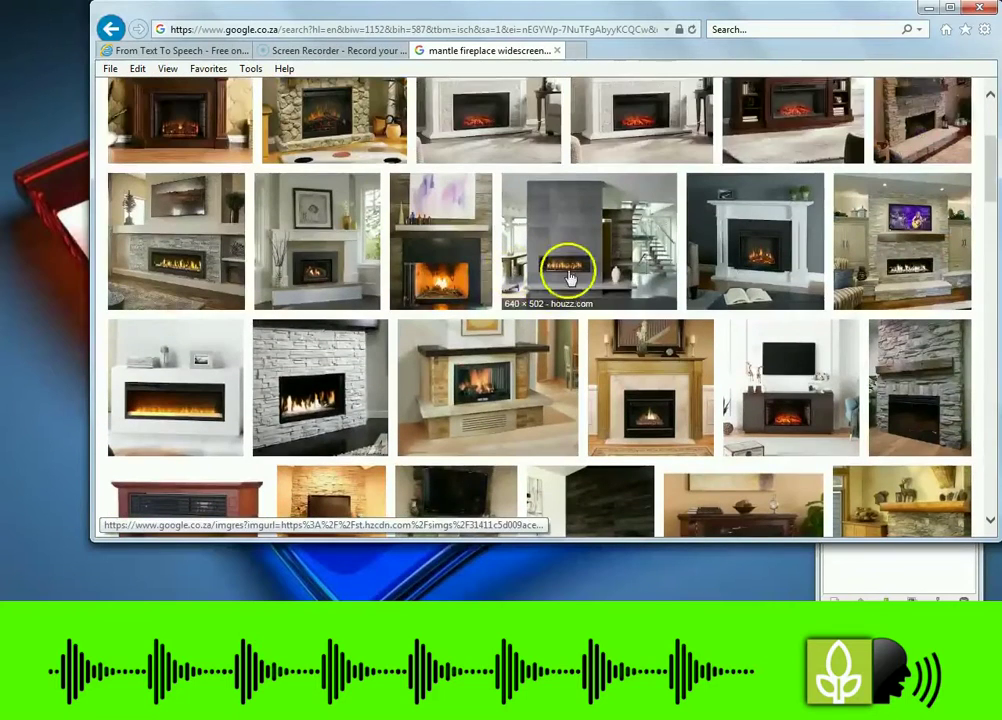
pyautogui.click(566, 266)
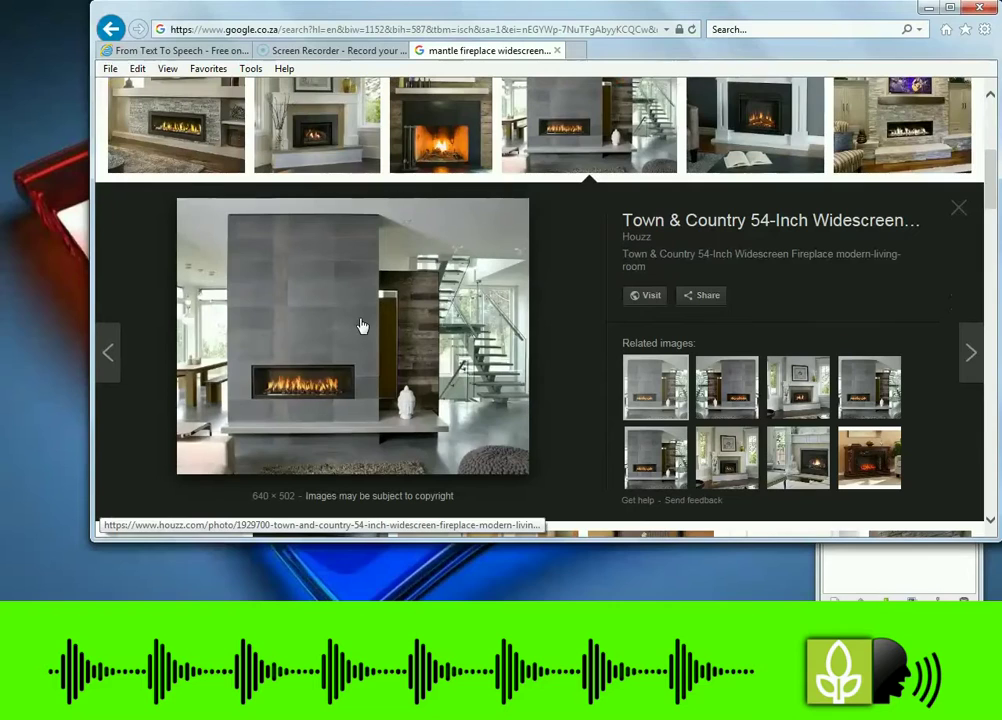
# Save the grey fireplace preview image as modern-living-room.jpg in the Intro Video folder.
pyautogui.rightClick(361, 324)
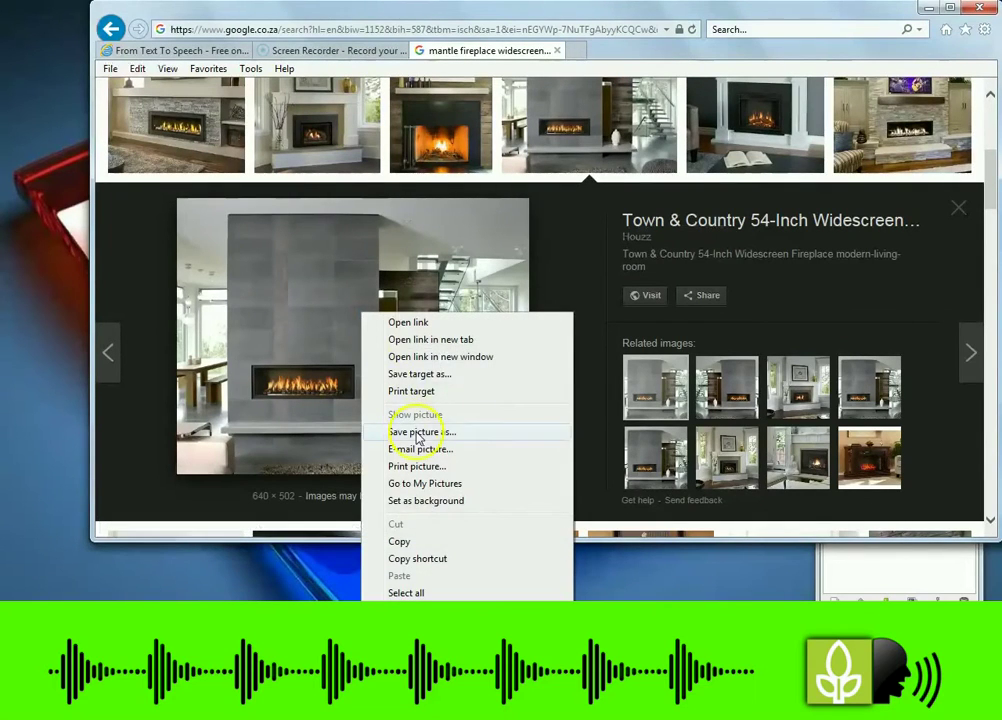
pyautogui.click(418, 437)
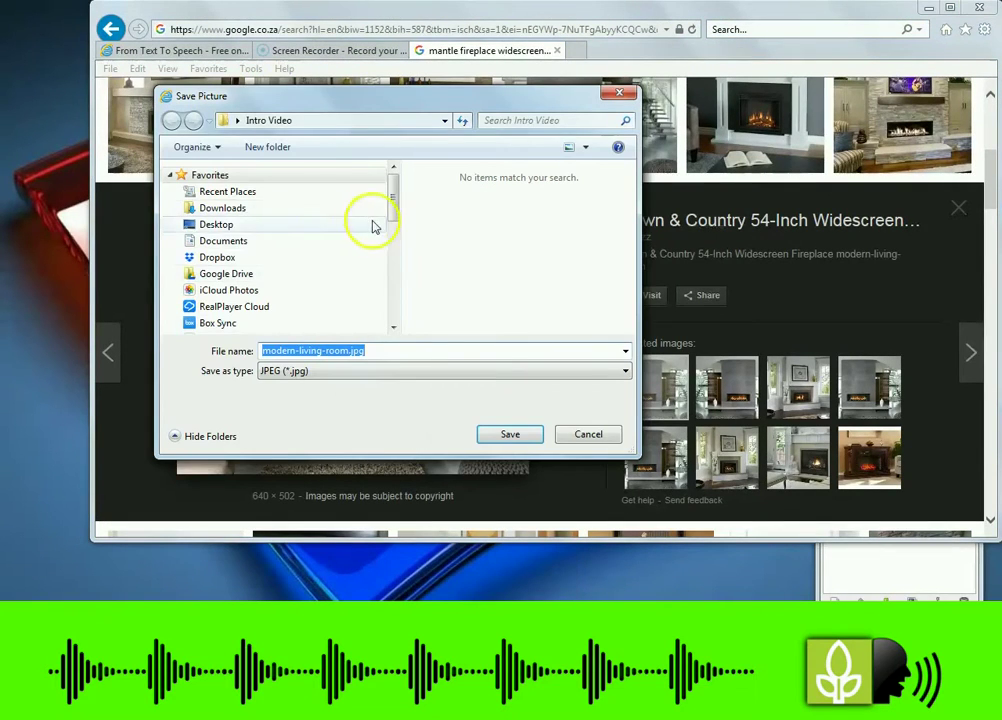
pyautogui.click(510, 434)
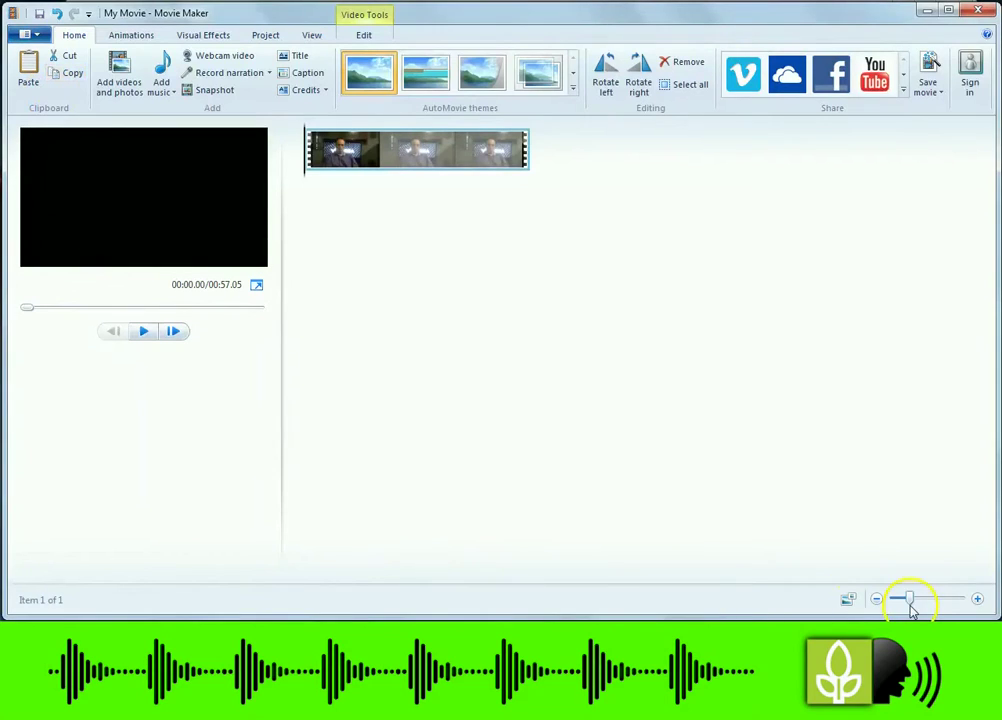
# Enlarge the timeline thumbnails, then apply a 1.50-second transition to the presenter clip and preview it.
pyautogui.moveTo(911, 607); pyautogui.dragTo(928, 609)
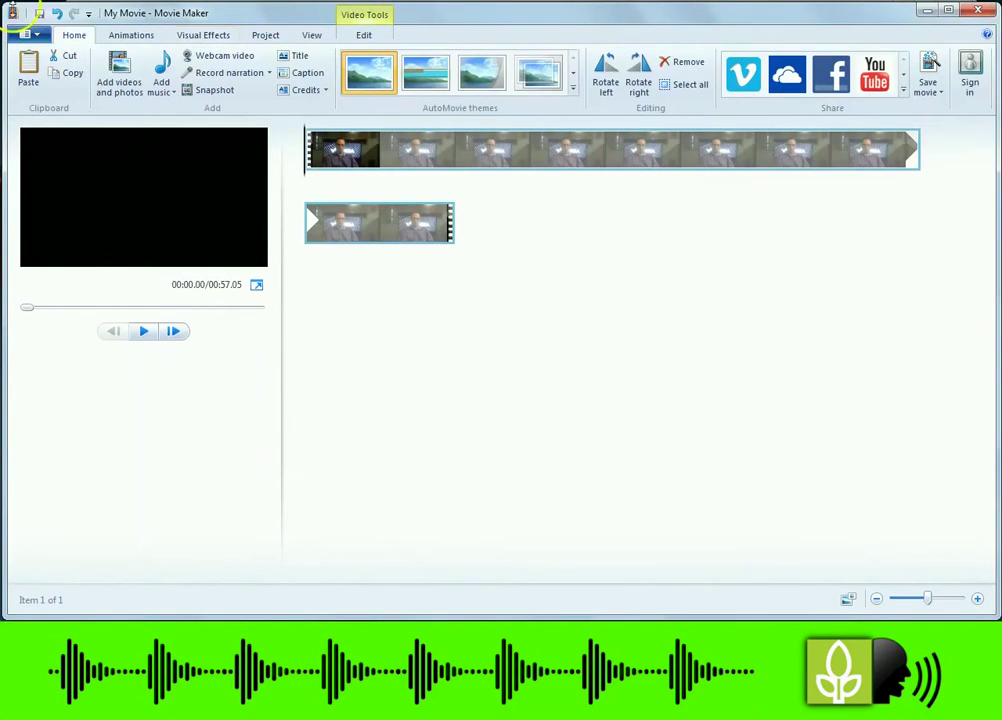
pyautogui.click(131, 36)
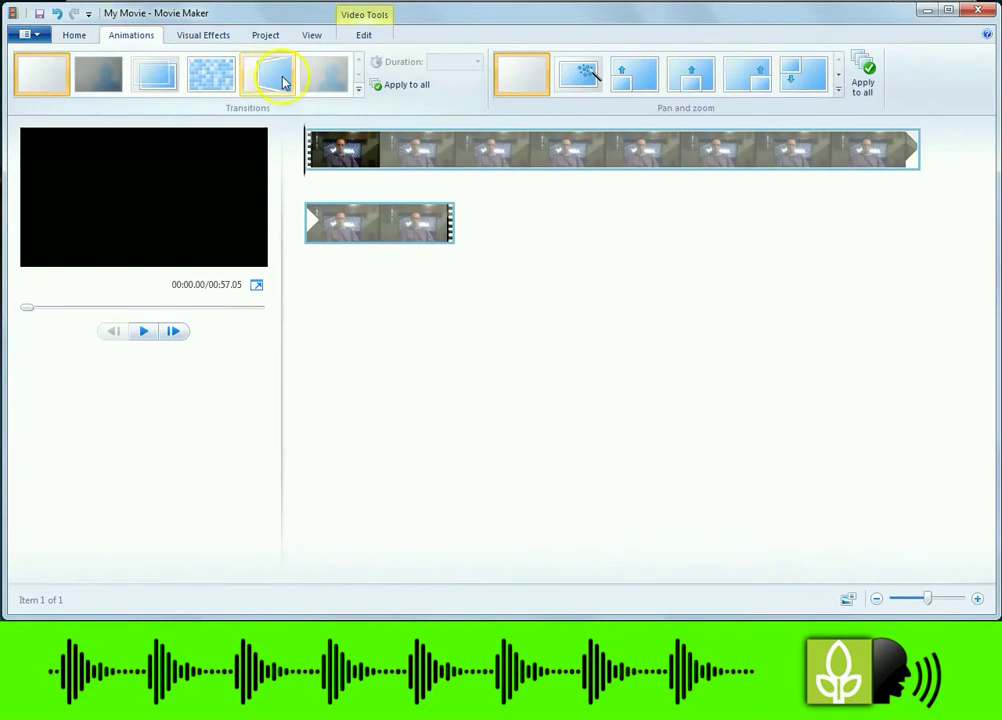
pyautogui.click(283, 83)
pyautogui.click(143, 331)
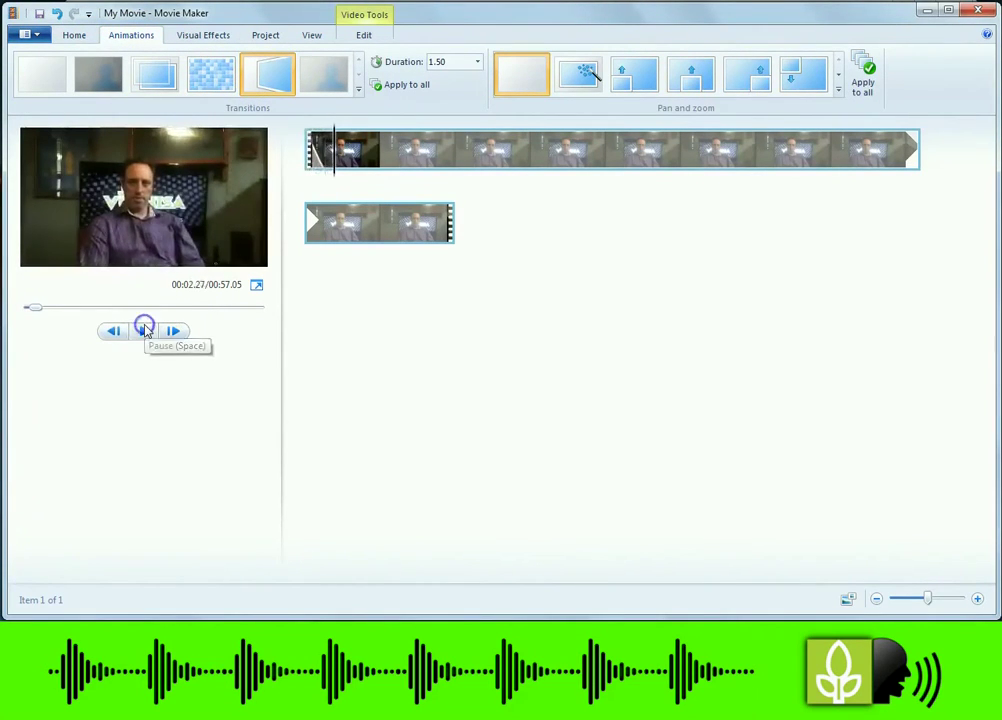
pyautogui.click(145, 331)
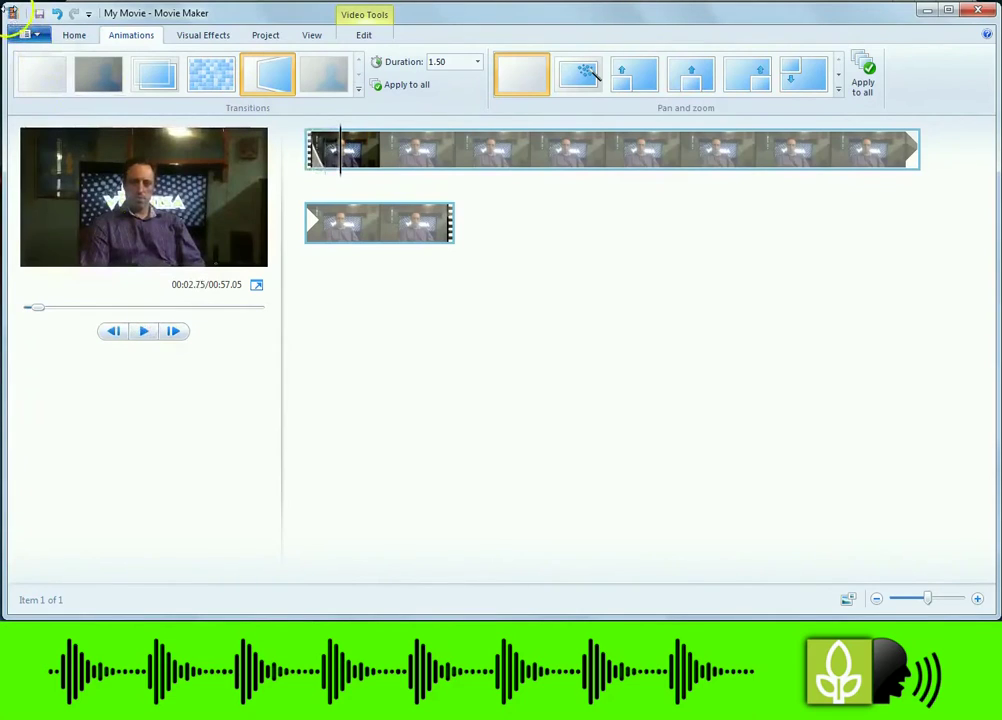
# Save the movie as My Movie.mp4 using the 'Recommended for this project' setting.
pyautogui.click(12, 14)
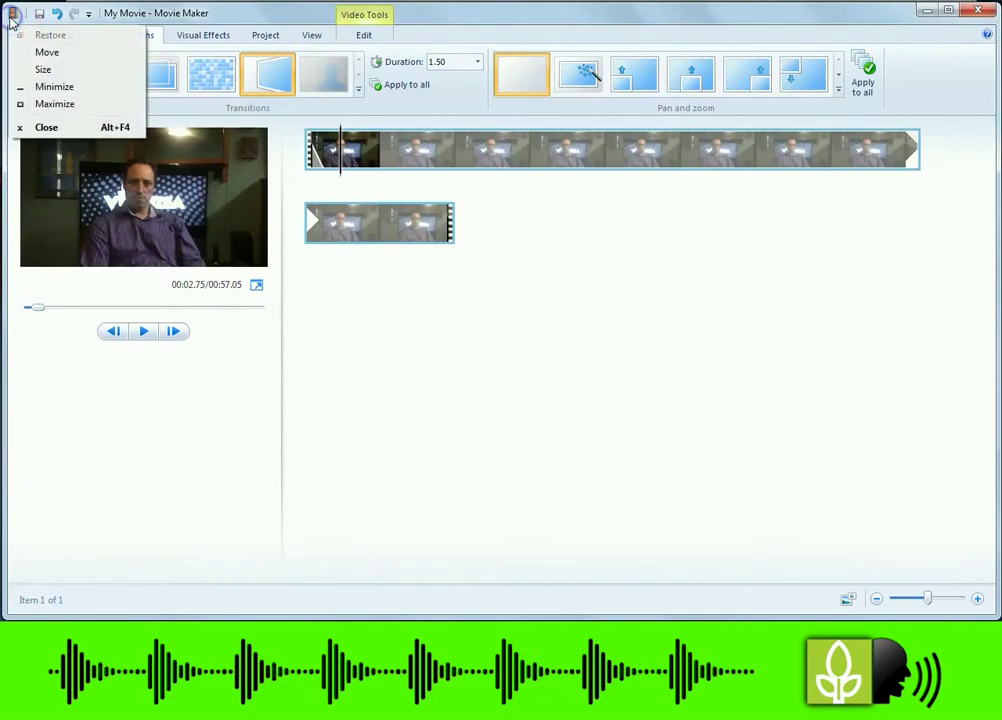
pyautogui.click(174, 8)
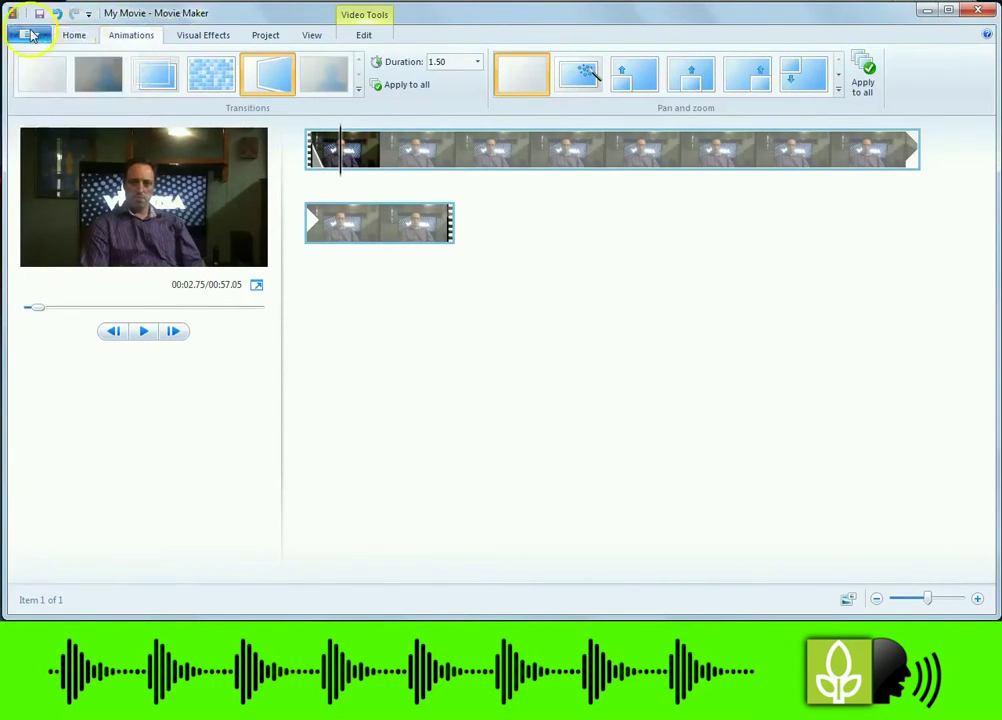
pyautogui.click(29, 35)
pyautogui.moveTo(70, 240)
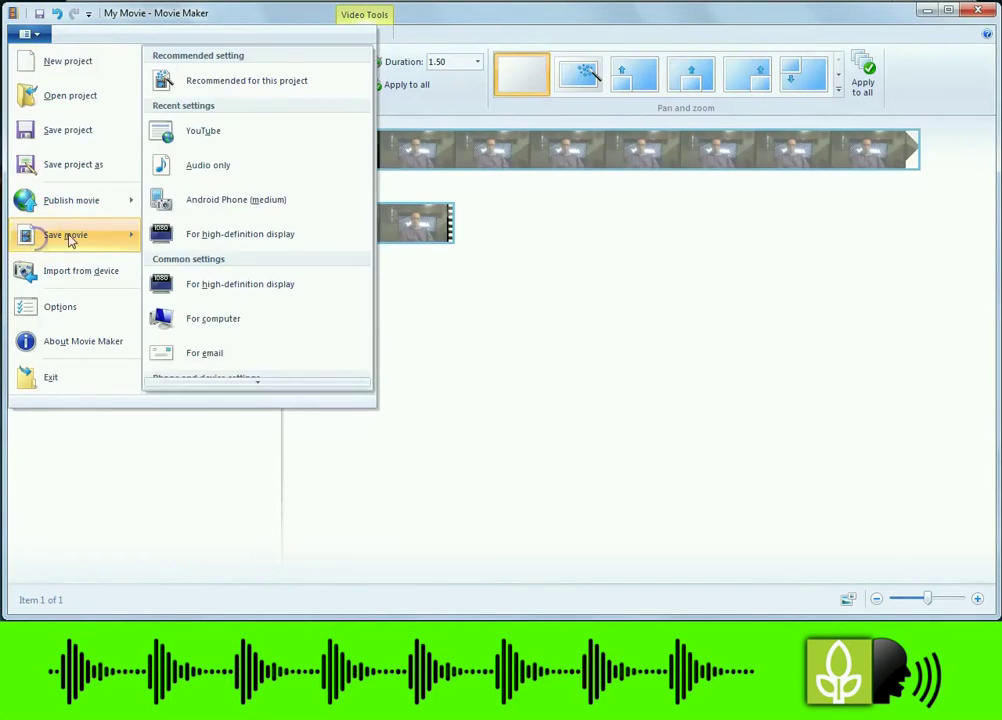
pyautogui.click(205, 80)
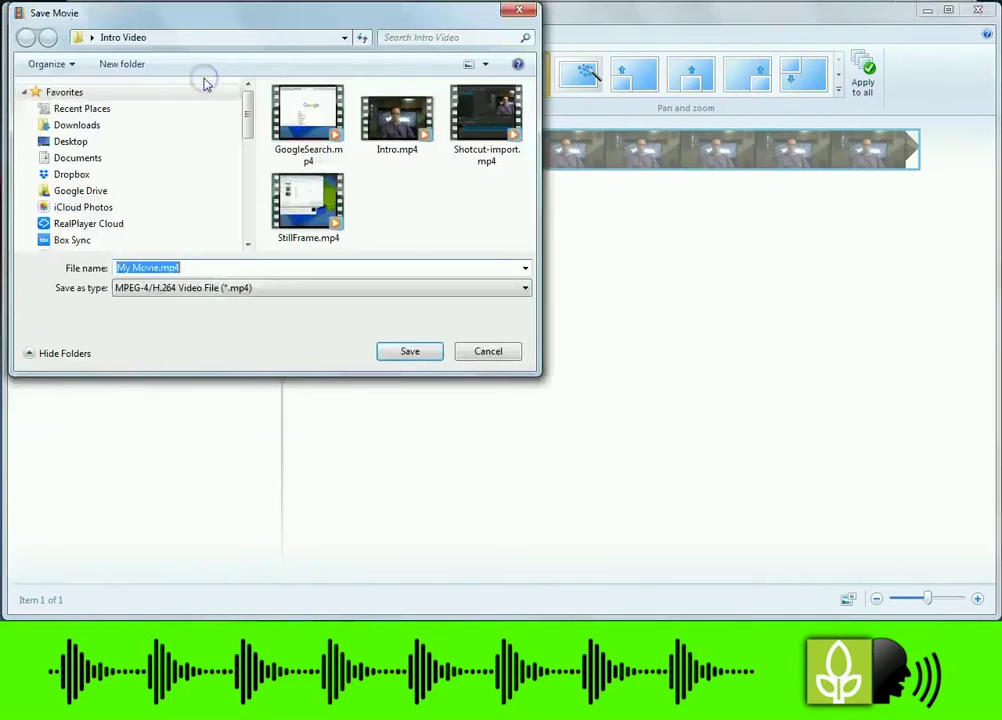
pyautogui.click(410, 352)
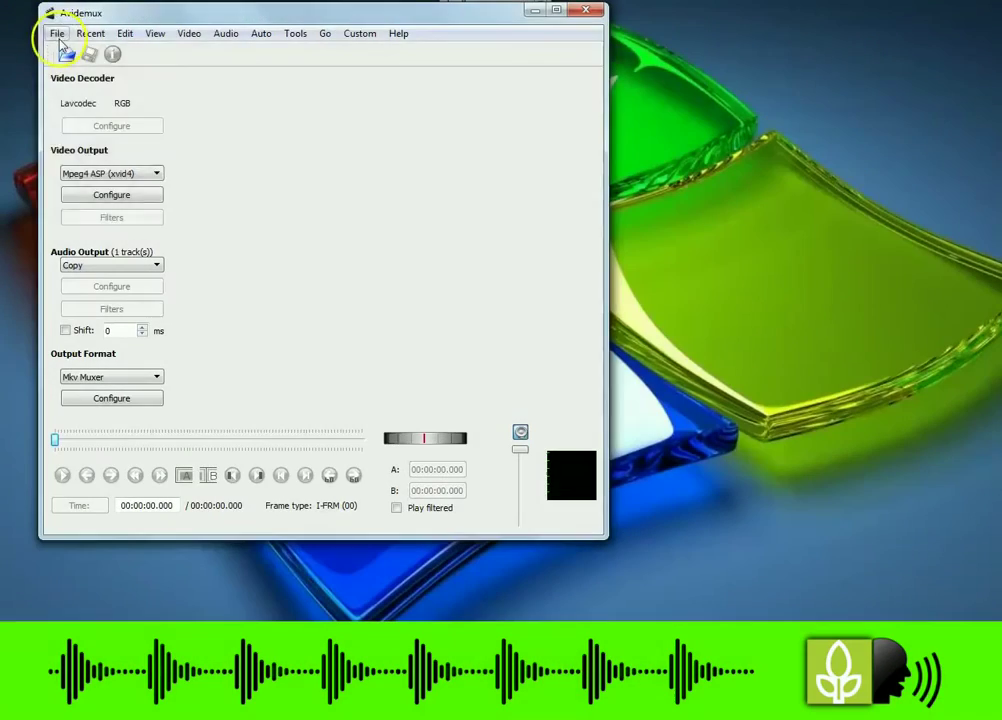
# Open Intro.mp4 in Avidemux and play it to a presenter frame.
pyautogui.click(58, 35)
pyautogui.click(66, 54)
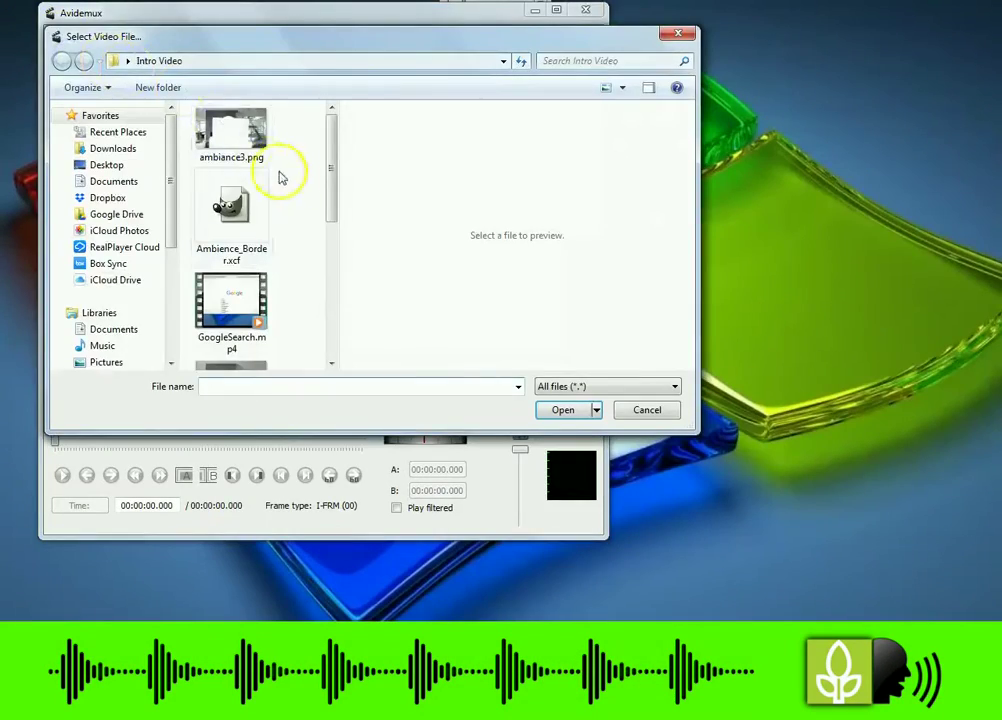
pyautogui.moveTo(333, 190); pyautogui.dragTo(280, 271)
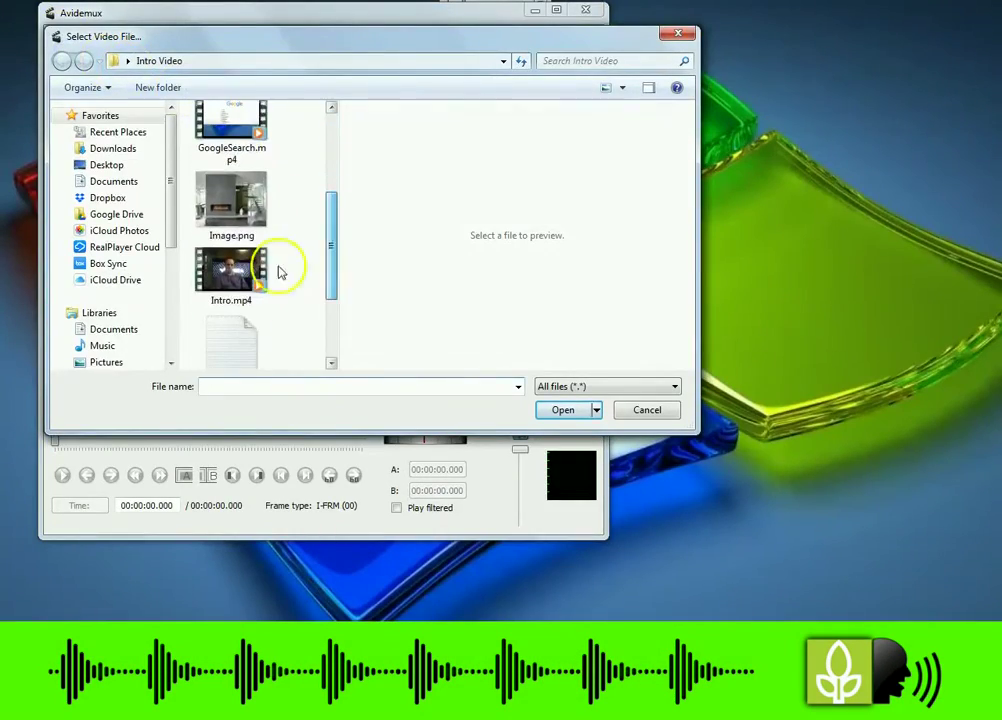
pyautogui.click(240, 268)
pyautogui.click(565, 410)
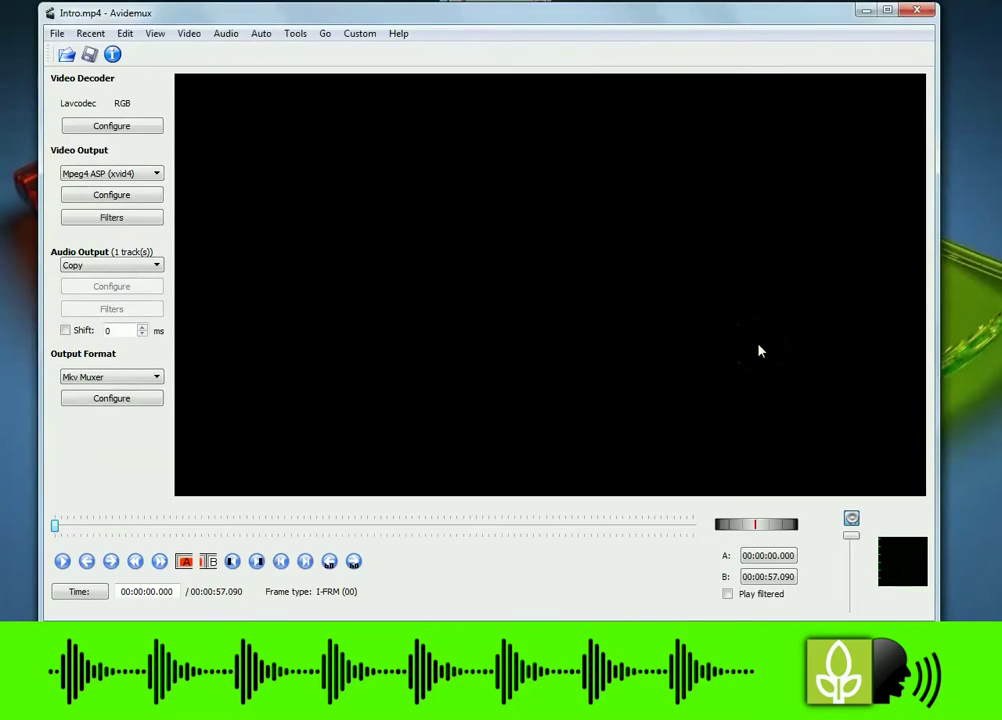
pyautogui.click(62, 563)
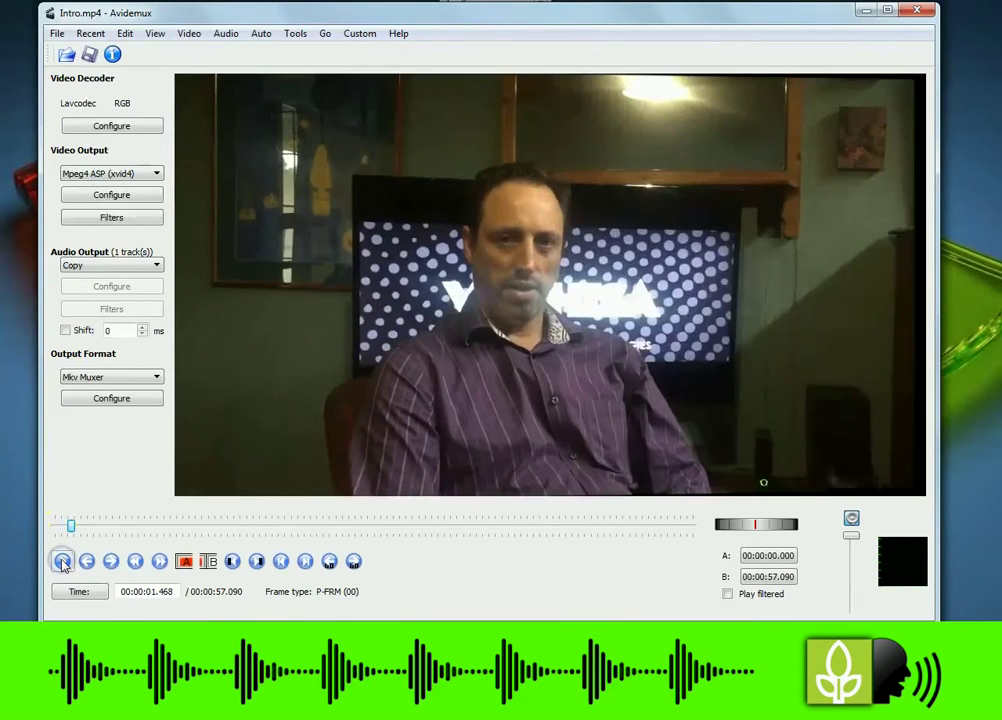
# Export the frame at 00:00:01.468 as Intro.bmp into Desktop > Intro Video.
pyautogui.click(57, 34)
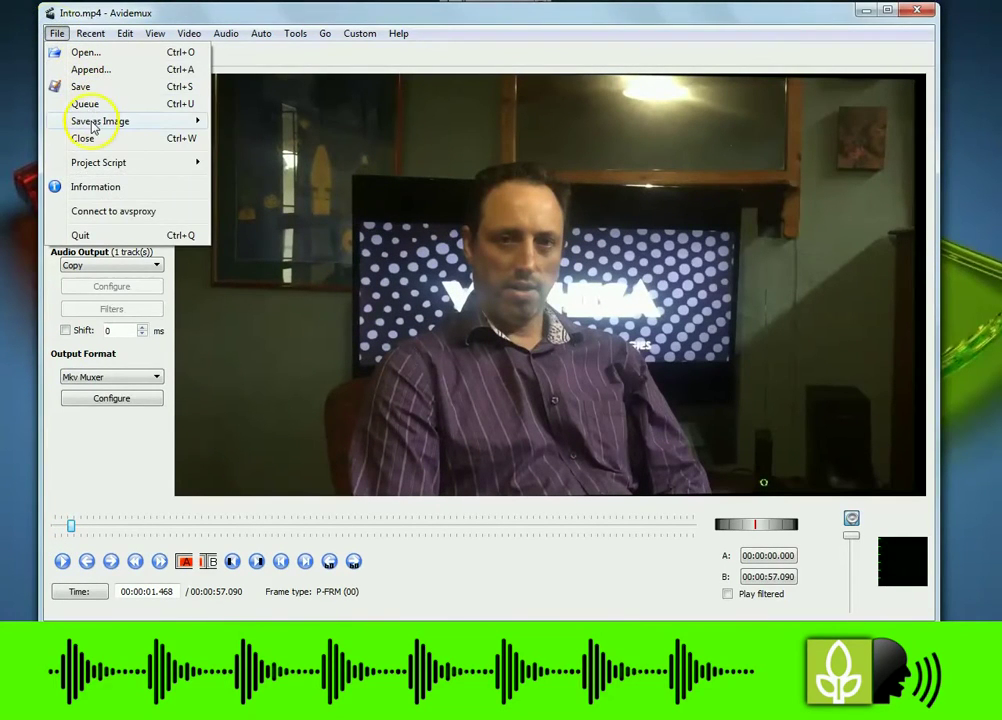
pyautogui.moveTo(103, 127)
pyautogui.click(249, 126)
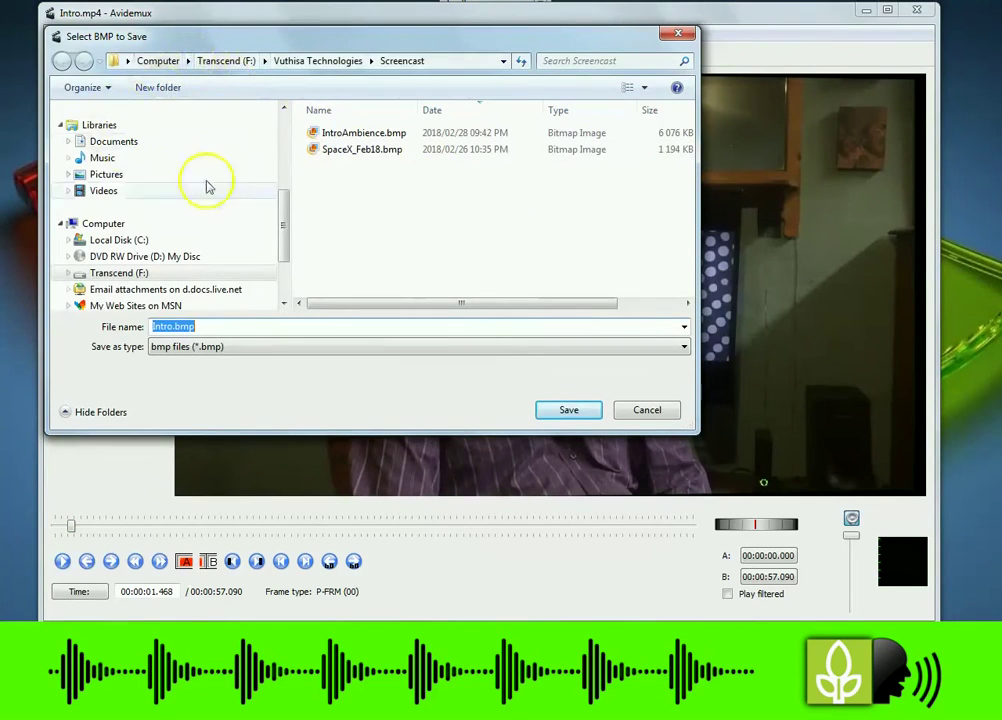
pyautogui.moveTo(286, 246); pyautogui.dragTo(291, 128)
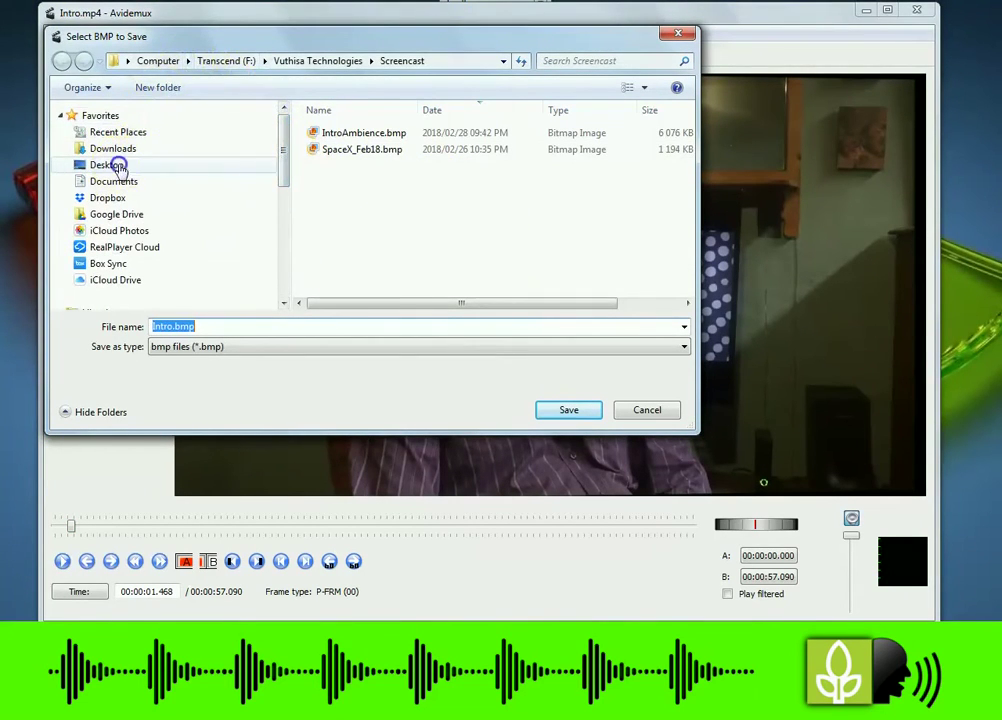
pyautogui.click(118, 164)
pyautogui.doubleClick(331, 135)
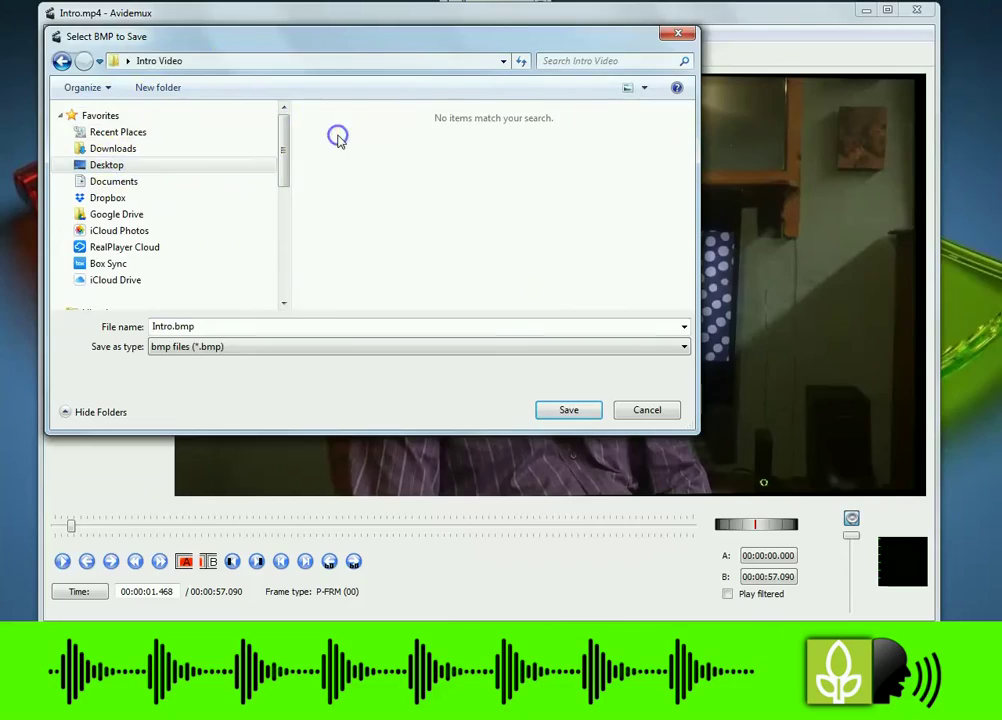
pyautogui.click(550, 419)
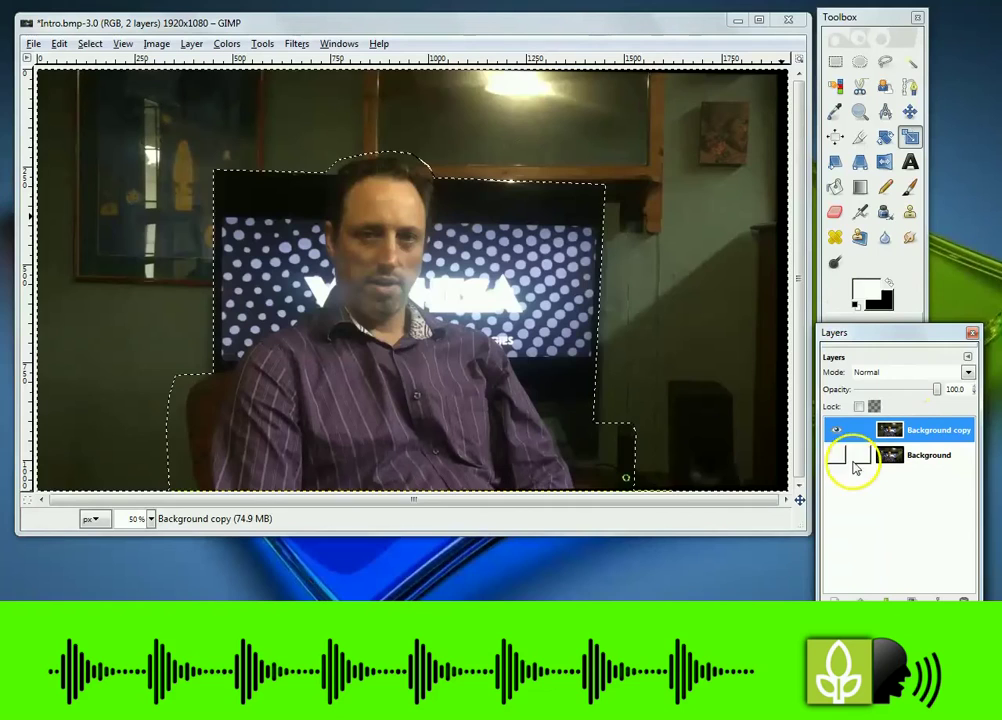
# Make the Background layer visible again.
pyautogui.click(839, 454)
pyautogui.rightClick(898, 428)
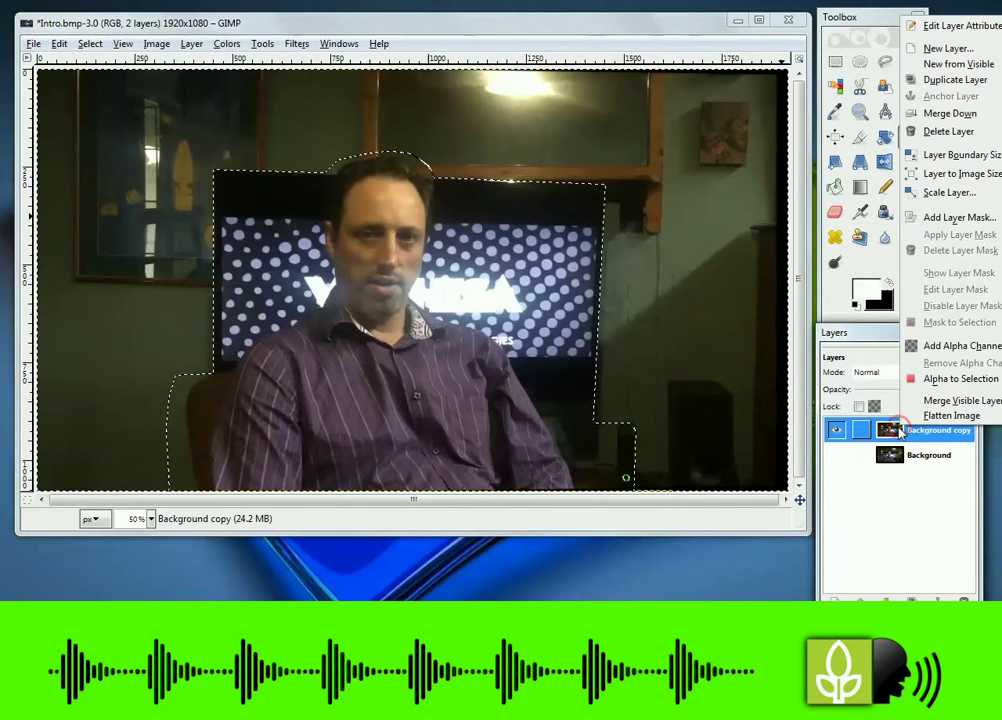
pyautogui.click(895, 410)
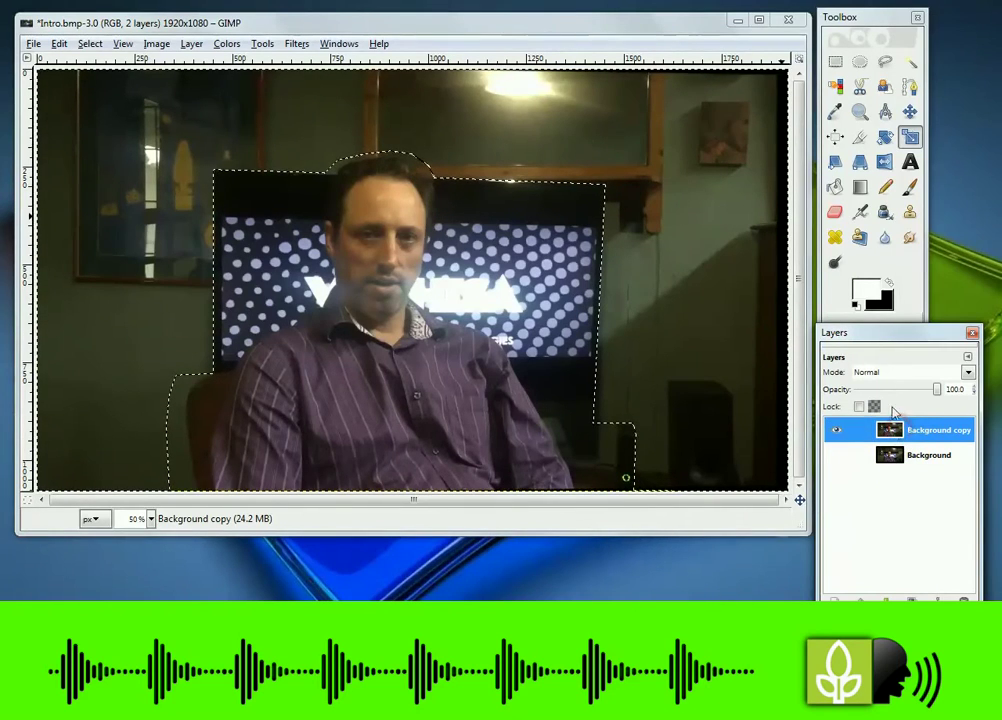
# Cut the selected presenter onto a new Pasted Layer and hide Background copy.
pyautogui.click(57, 45)
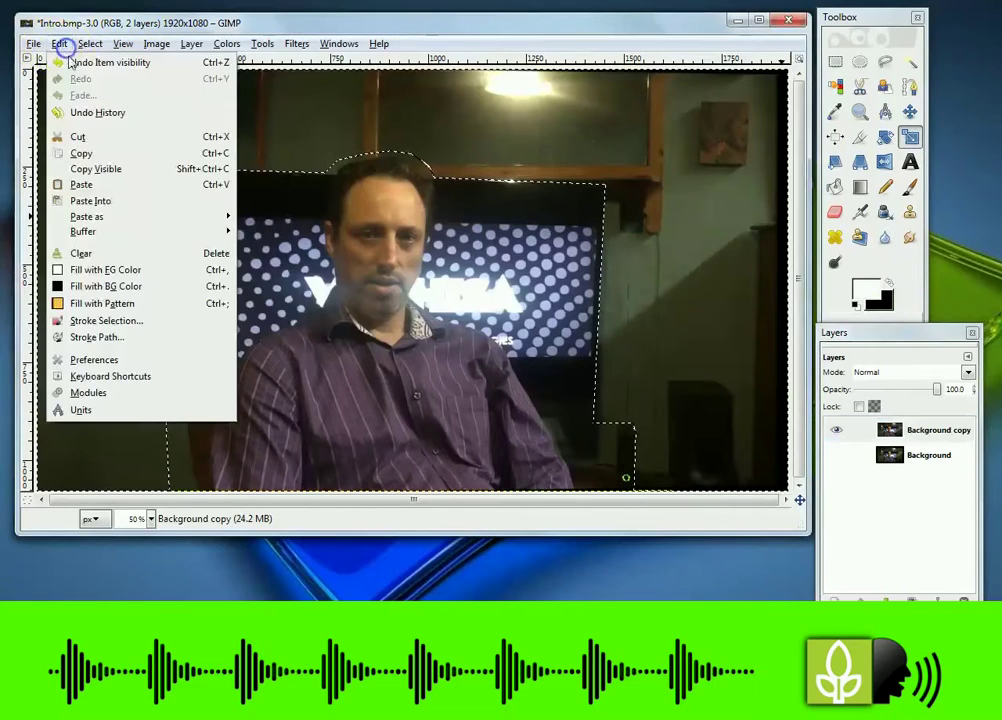
pyautogui.click(83, 137)
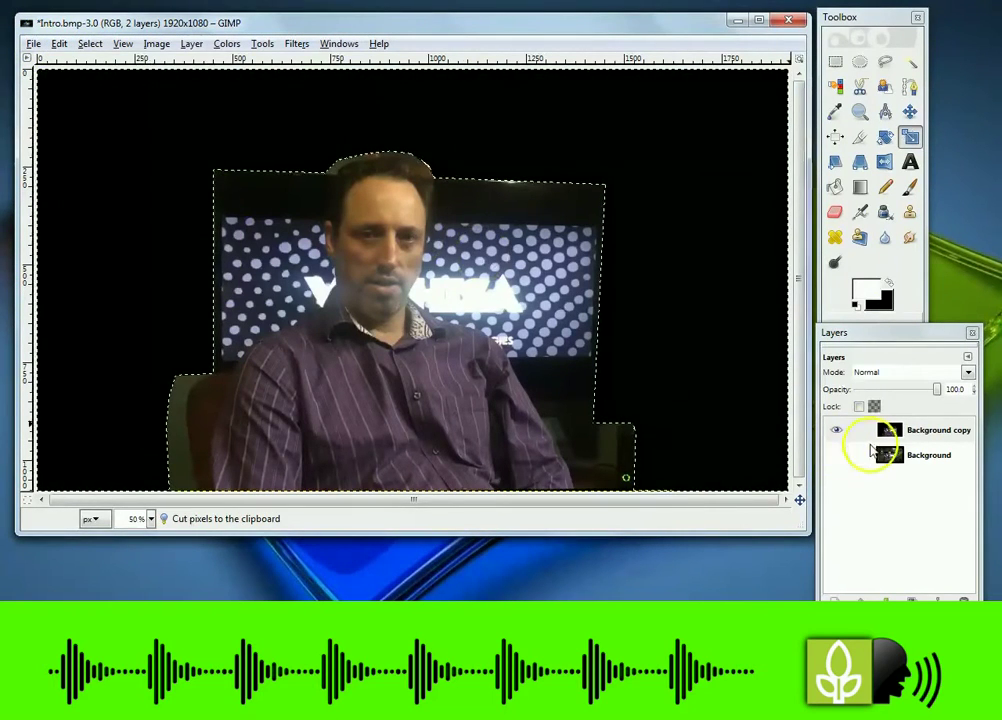
pyautogui.click(80, 185)
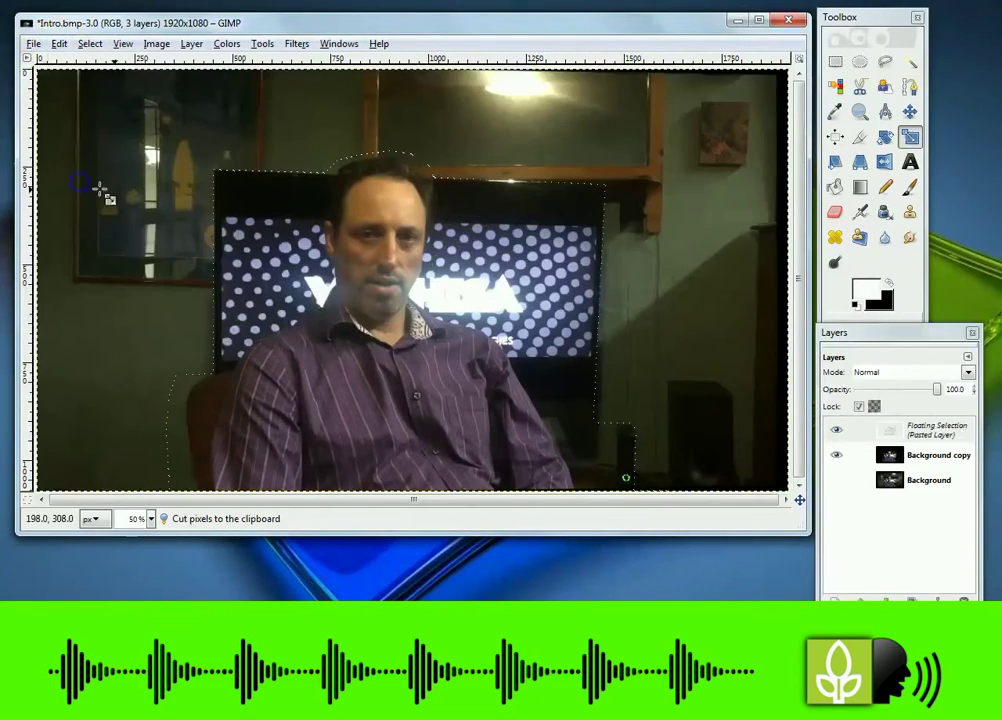
pyautogui.rightClick(903, 432)
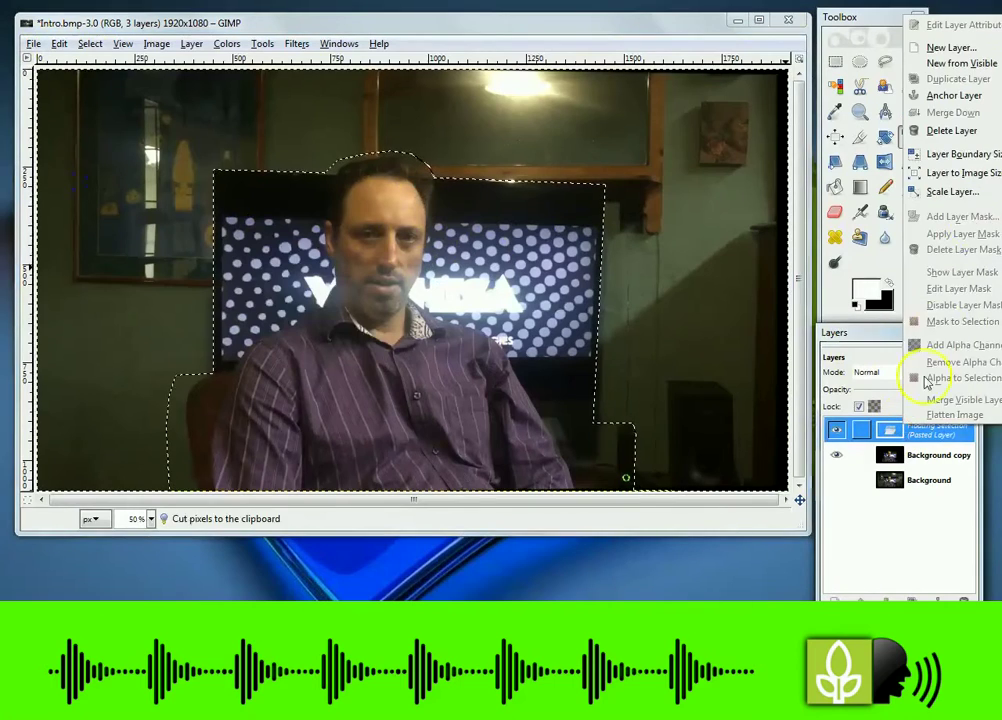
pyautogui.click(966, 50)
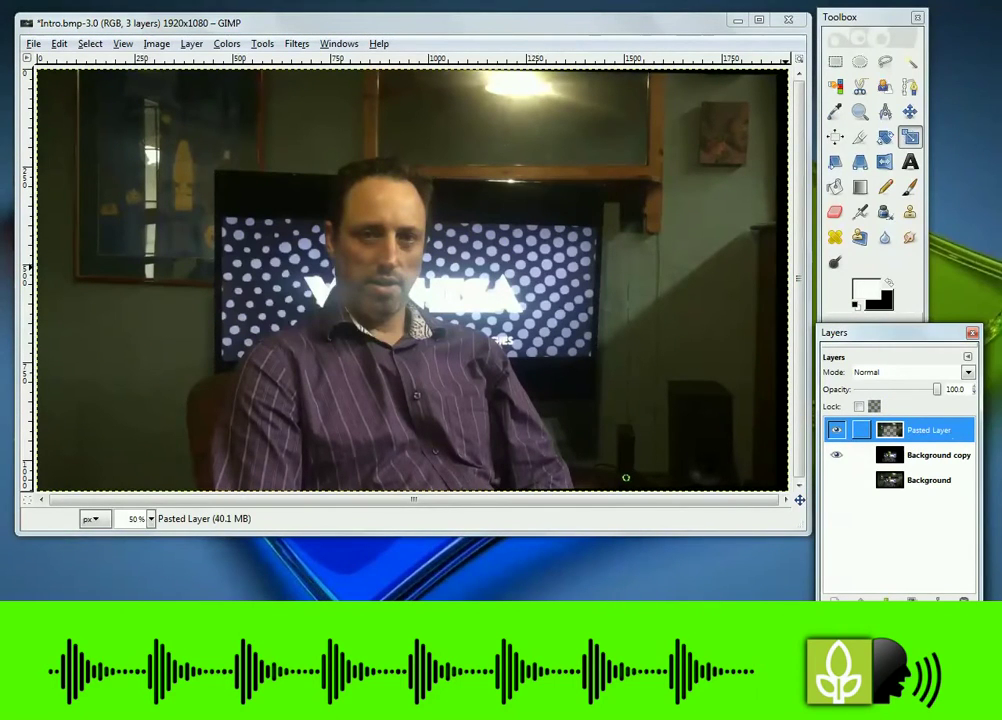
pyautogui.click(837, 455)
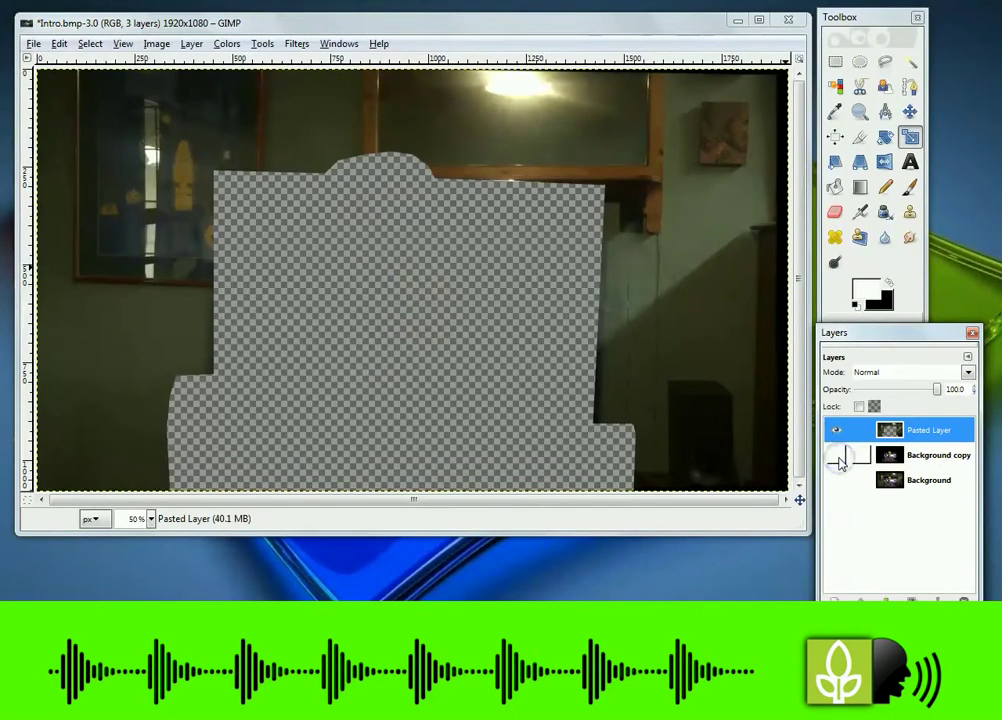
pyautogui.click(33, 44)
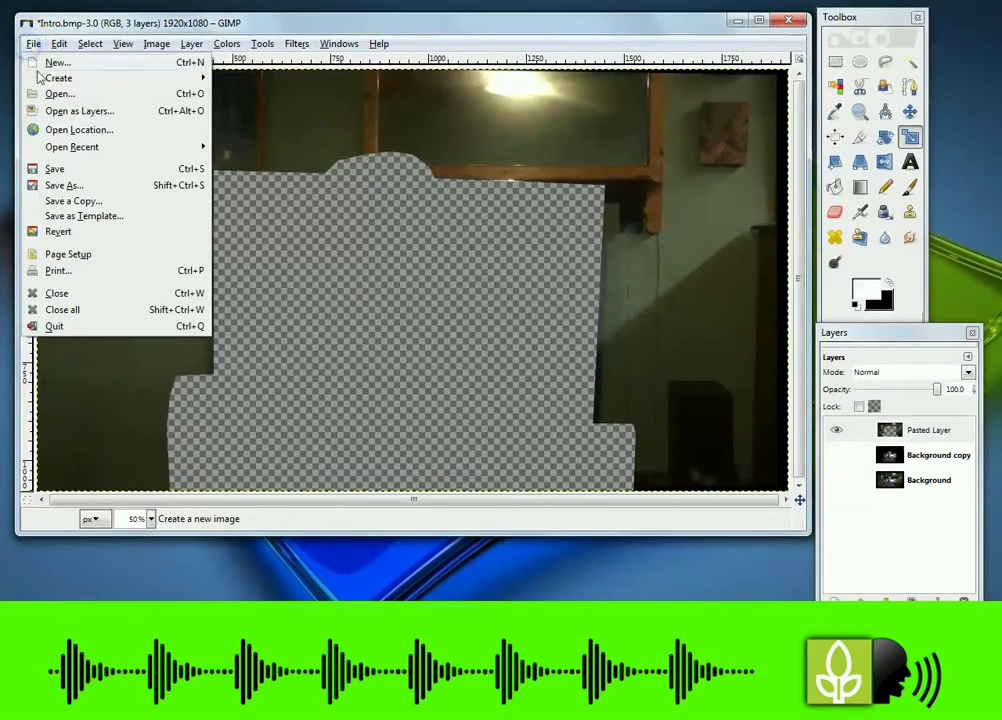
# Import modern-living-room.jpg as a new layer and start scaling it.
pyautogui.click(70, 111)
pyautogui.click(168, 156)
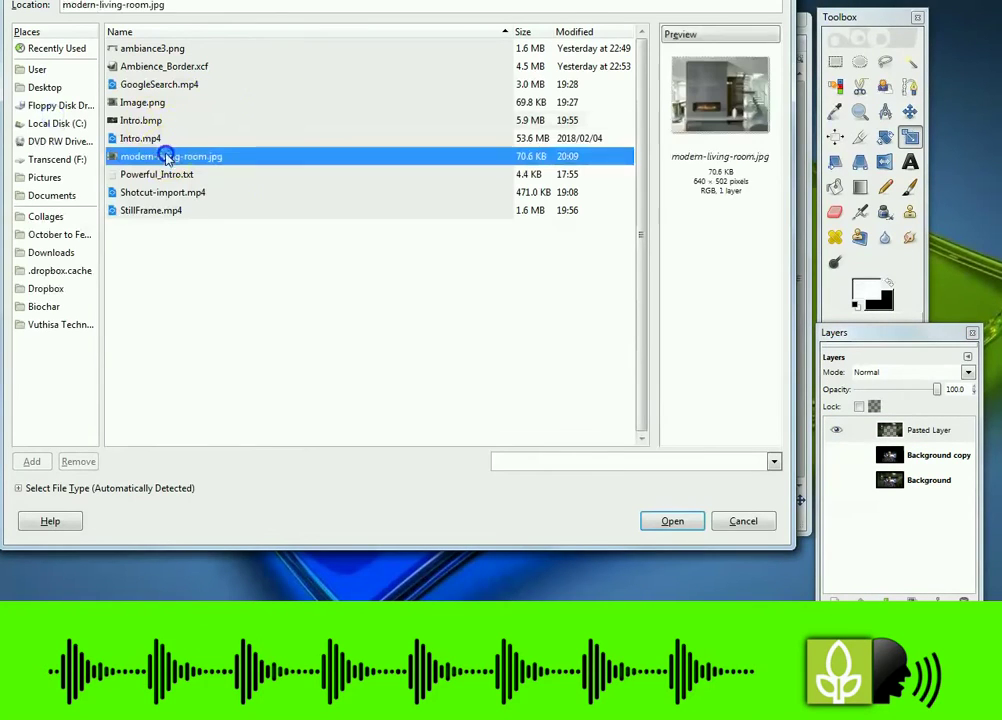
pyautogui.click(673, 521)
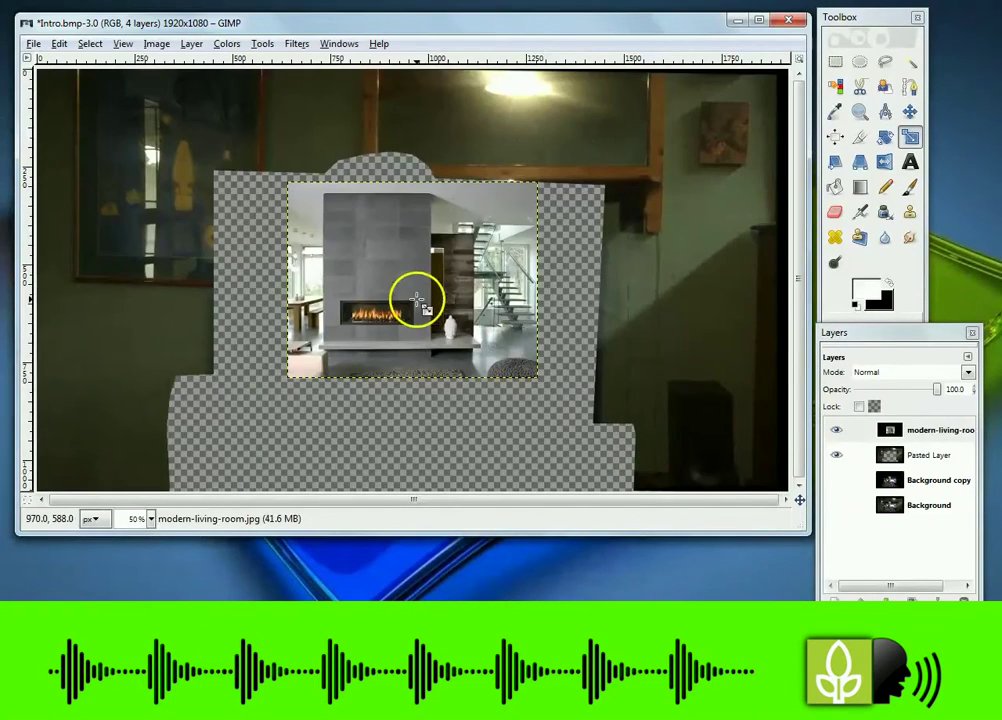
pyautogui.click(416, 300)
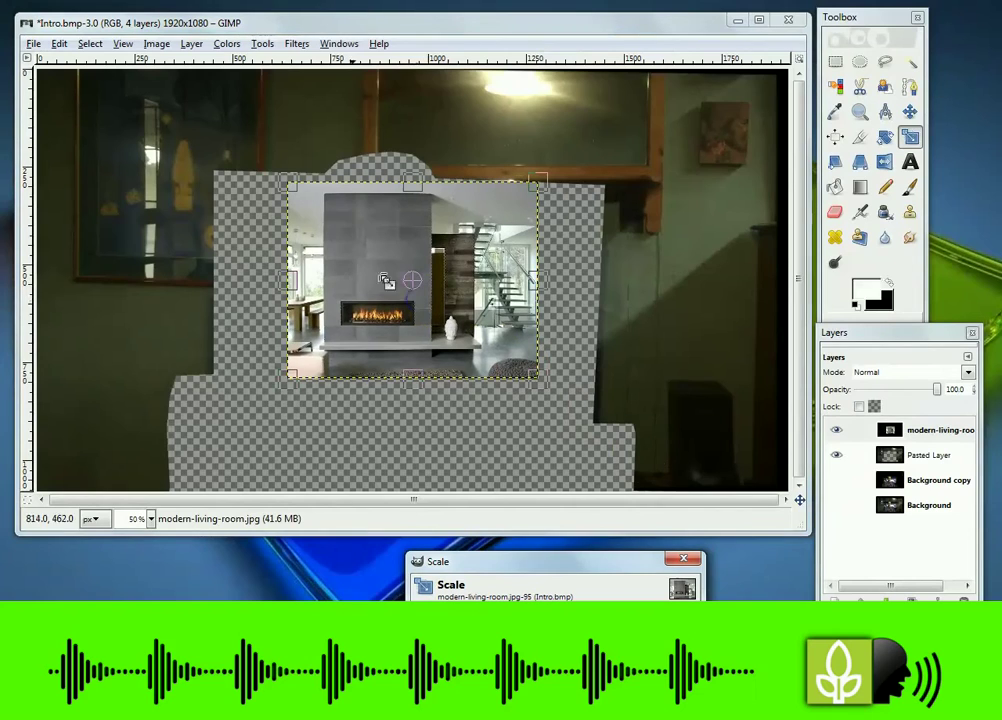
pyautogui.click(124, 45)
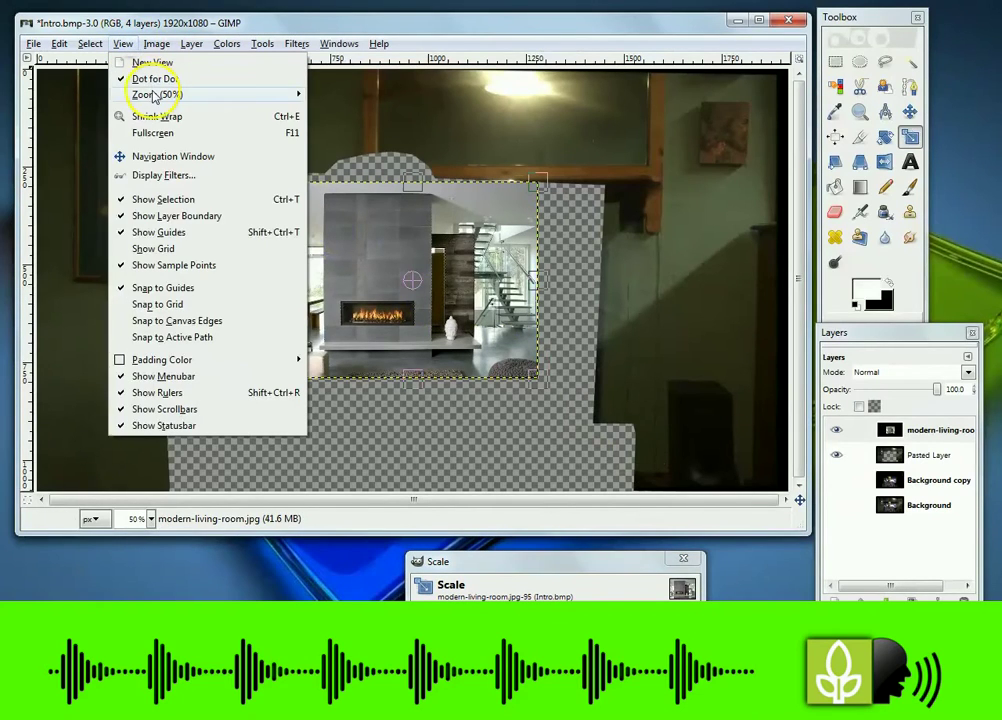
# Zoom the view to 1:4 (25%) to see the whole canvas.
pyautogui.moveTo(160, 94)
pyautogui.click(360, 277)
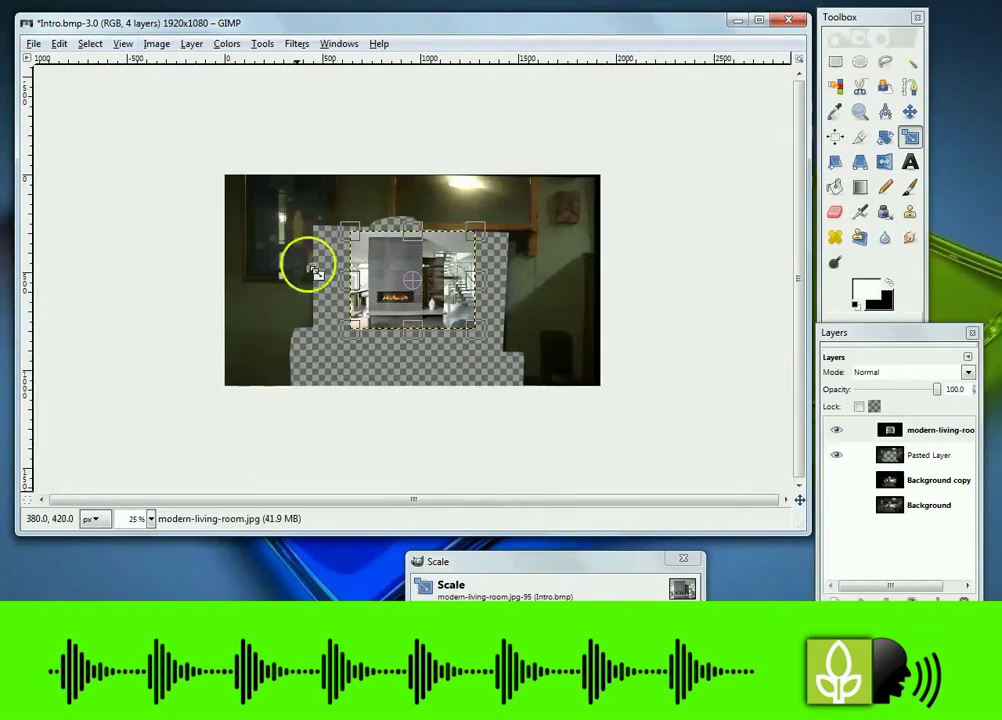
pyautogui.click(92, 44)
pyautogui.click(124, 44)
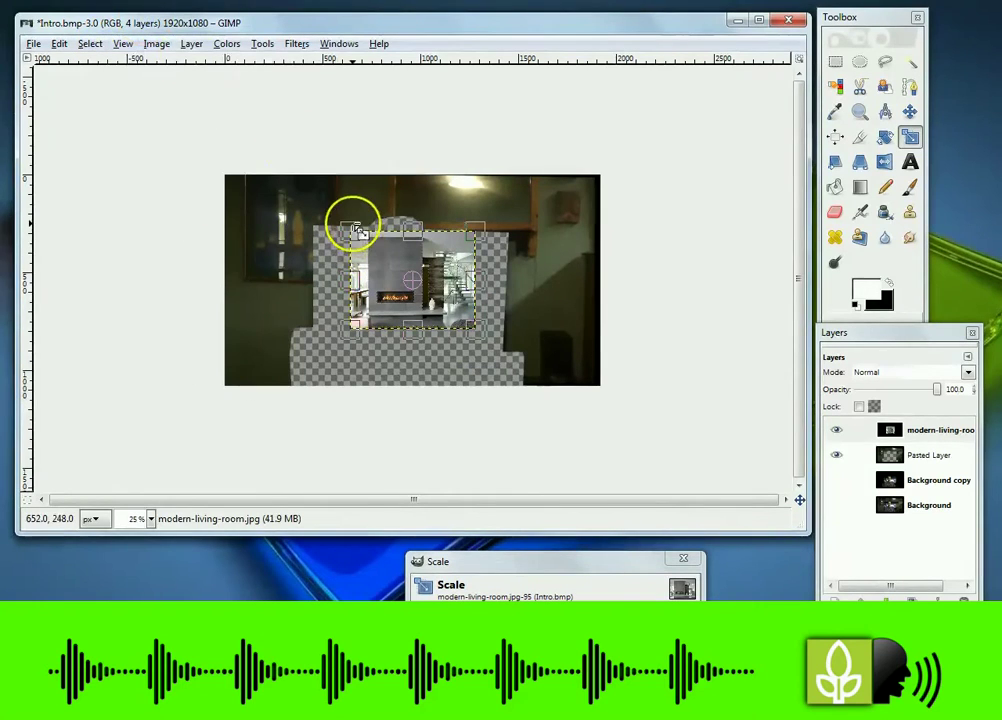
# Scale the room layer to about 1931 × 1086 so it covers the whole canvas.
pyautogui.moveTo(355, 229); pyautogui.dragTo(172, 170)
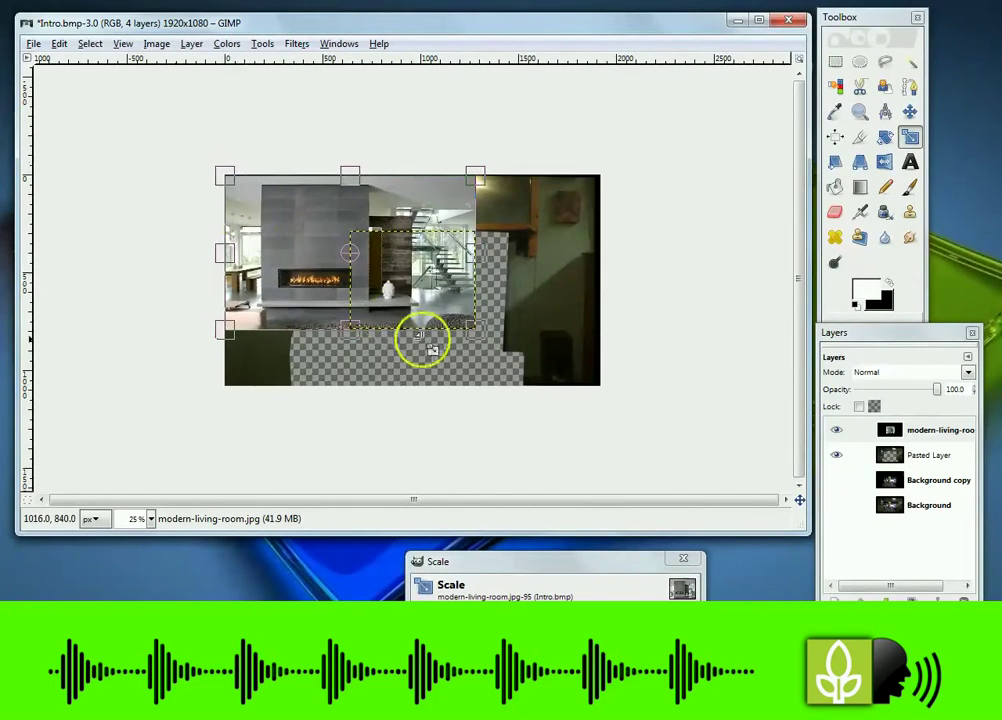
pyautogui.moveTo(458, 320); pyautogui.dragTo(584, 378)
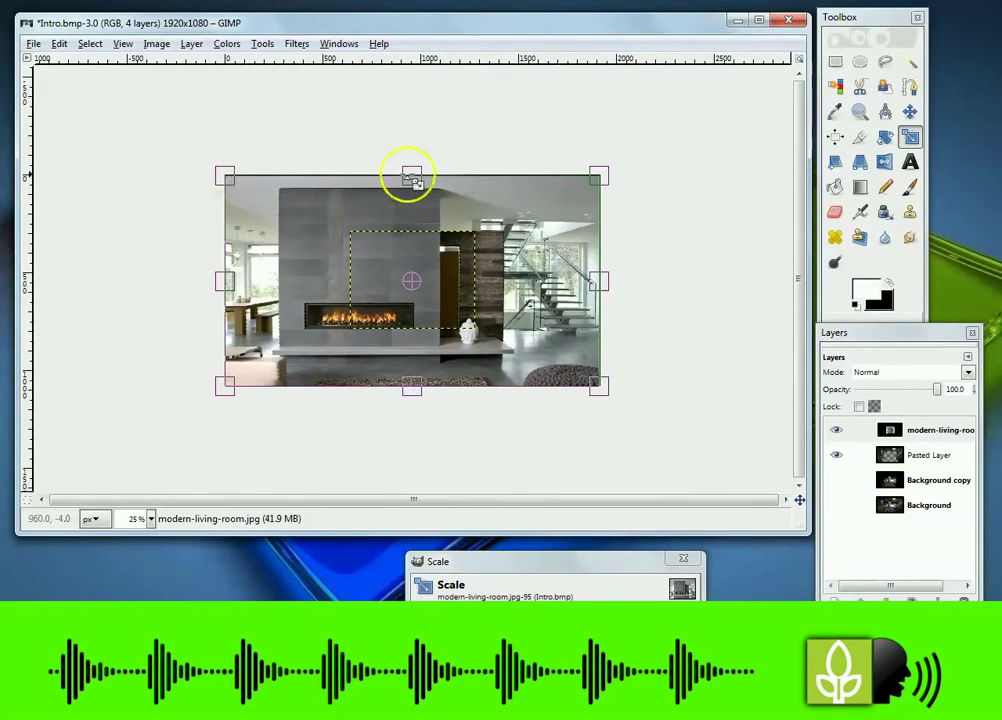
pyautogui.moveTo(405, 178)
pyautogui.mouseDown()
pyautogui.moveTo(412, 192)
pyautogui.moveTo(412, 174)
pyautogui.mouseUp()
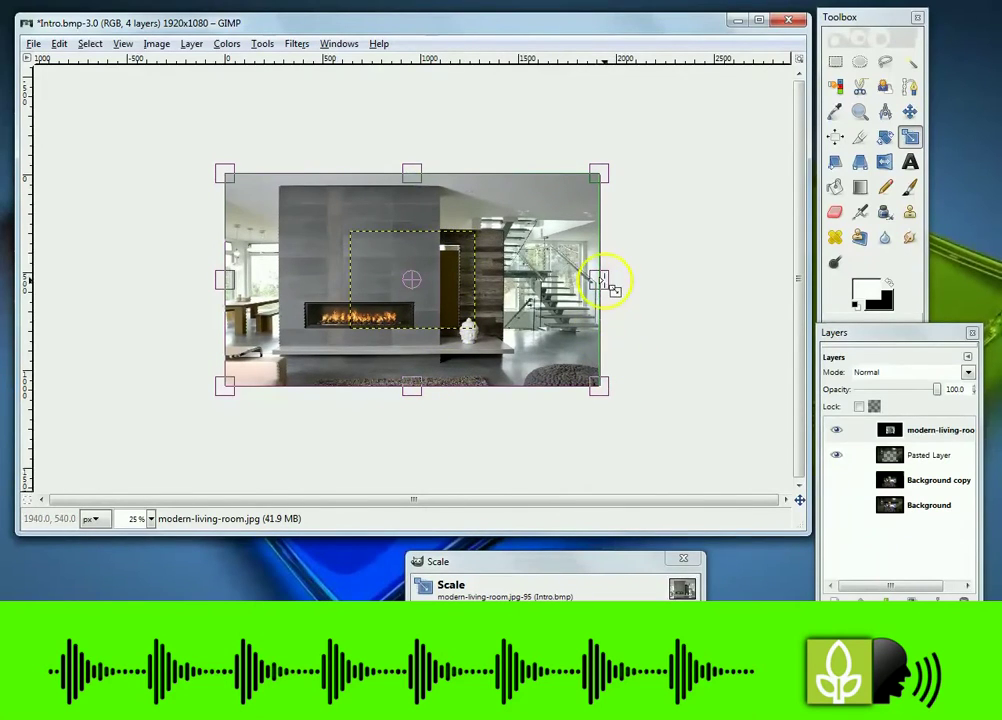
pyautogui.moveTo(600, 280); pyautogui.dragTo(608, 281)
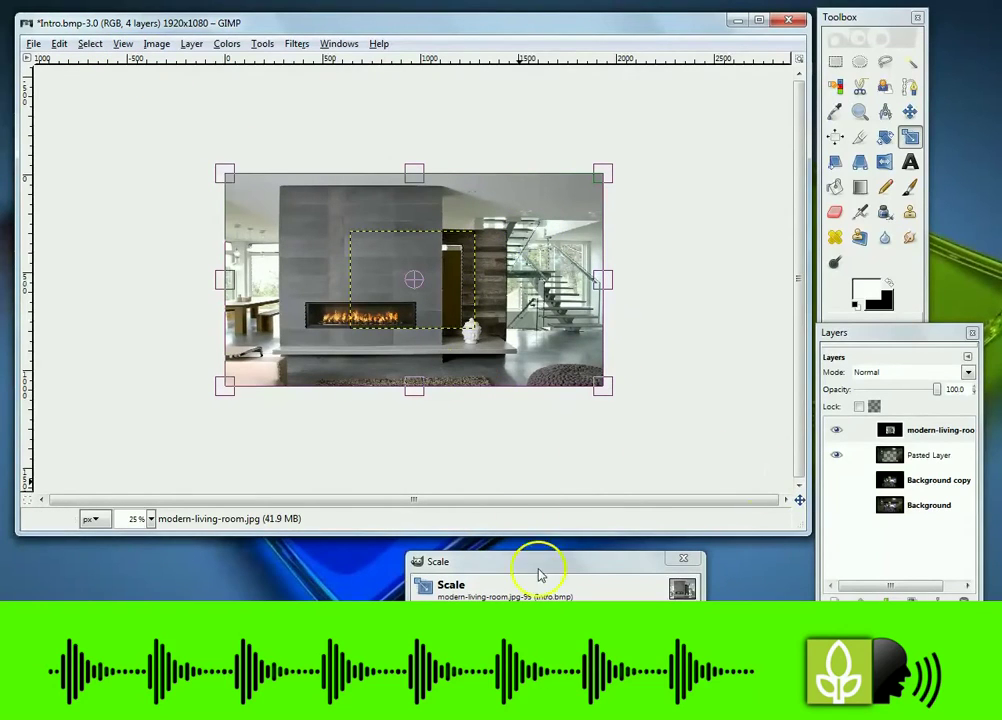
pyautogui.moveTo(550, 561); pyautogui.dragTo(595, 567)
pyautogui.press('Return')
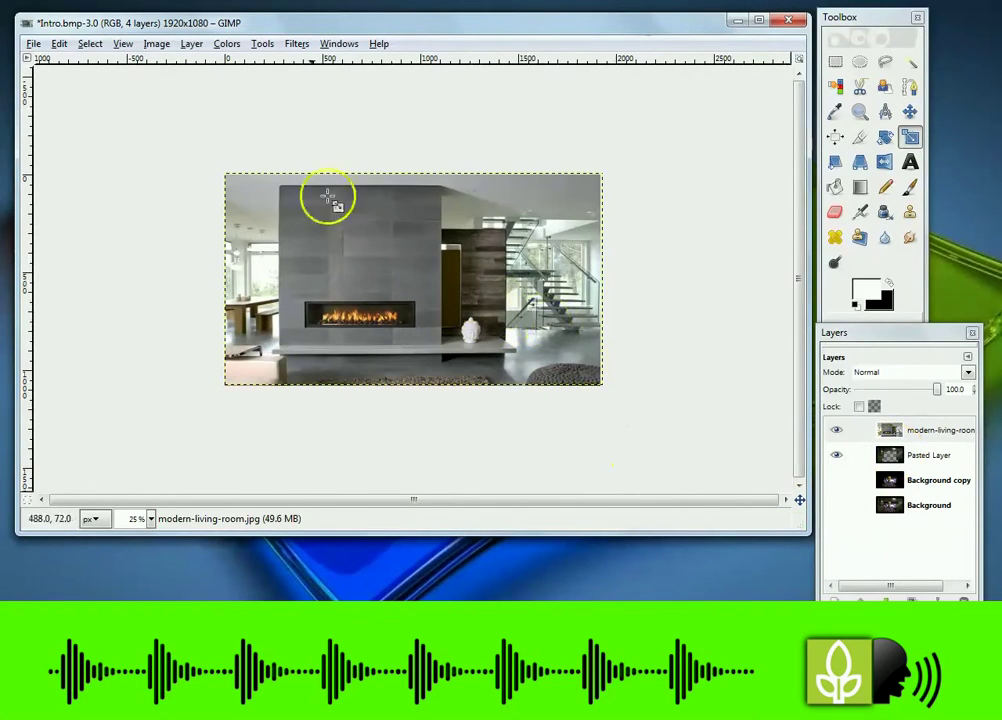
# Autocrop the image and select the opaque area of the Pasted Layer.
pyautogui.click(120, 45)
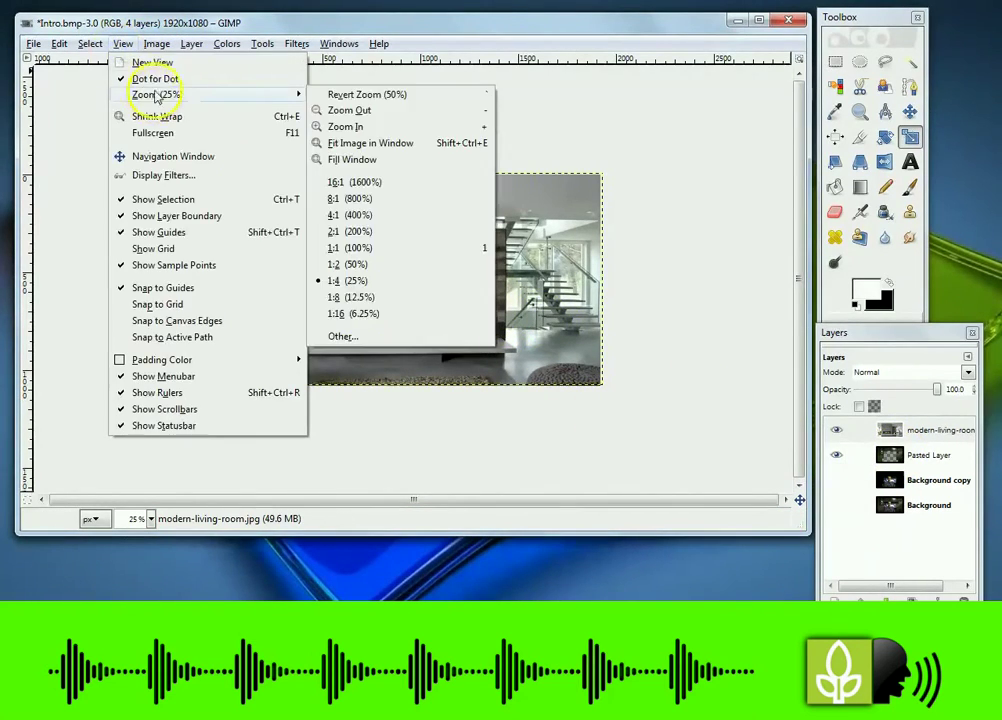
pyautogui.click(765, 318)
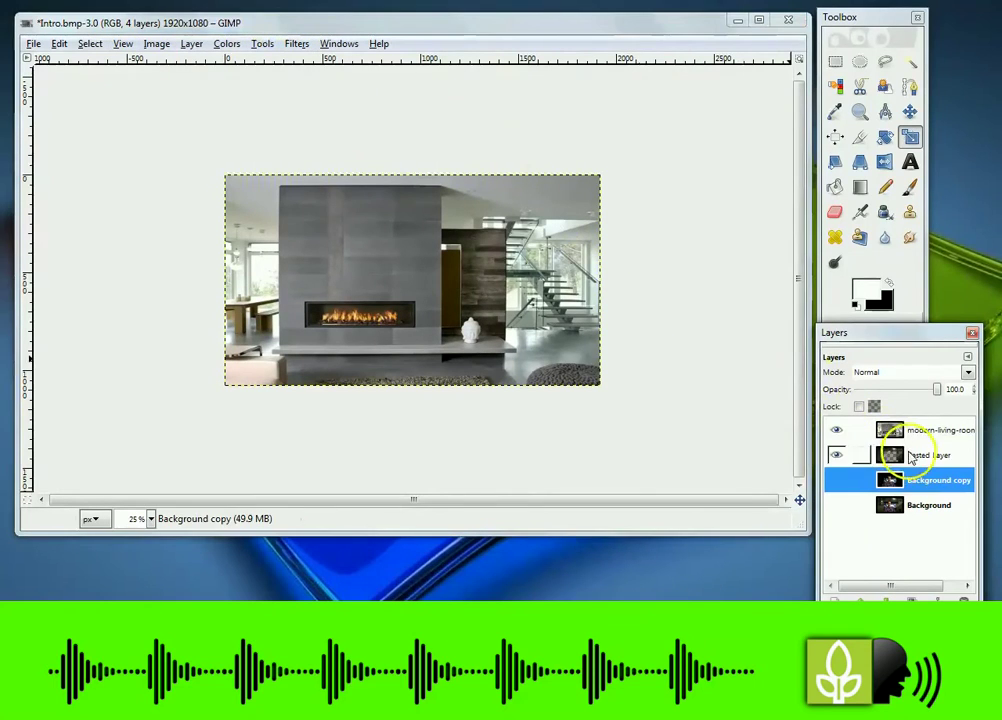
pyautogui.click(861, 453)
pyautogui.click(157, 46)
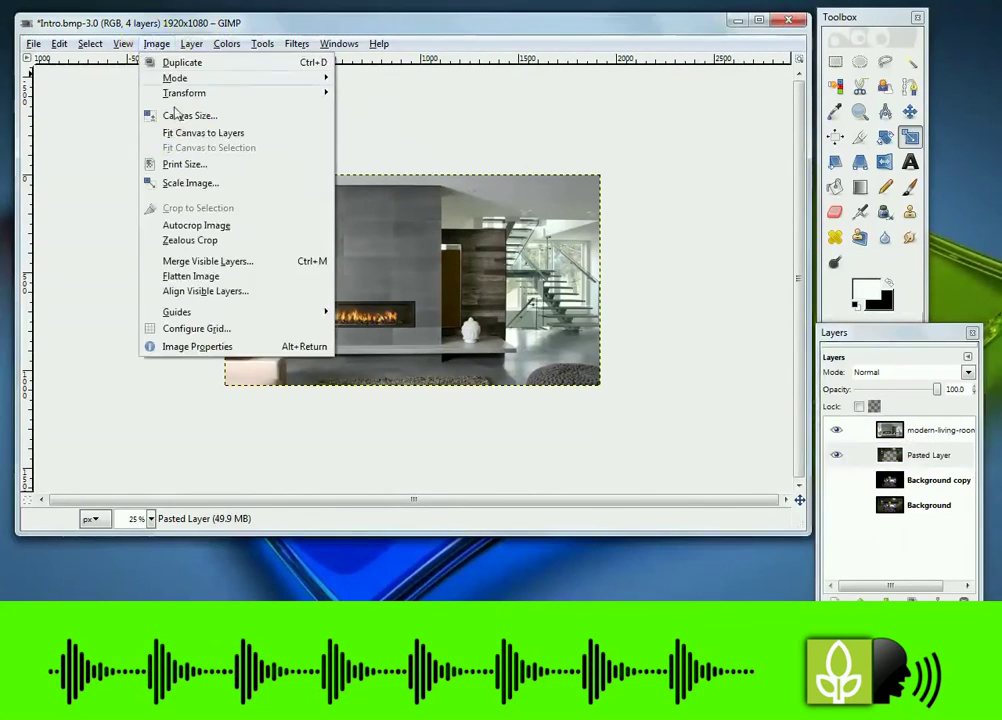
pyautogui.click(198, 228)
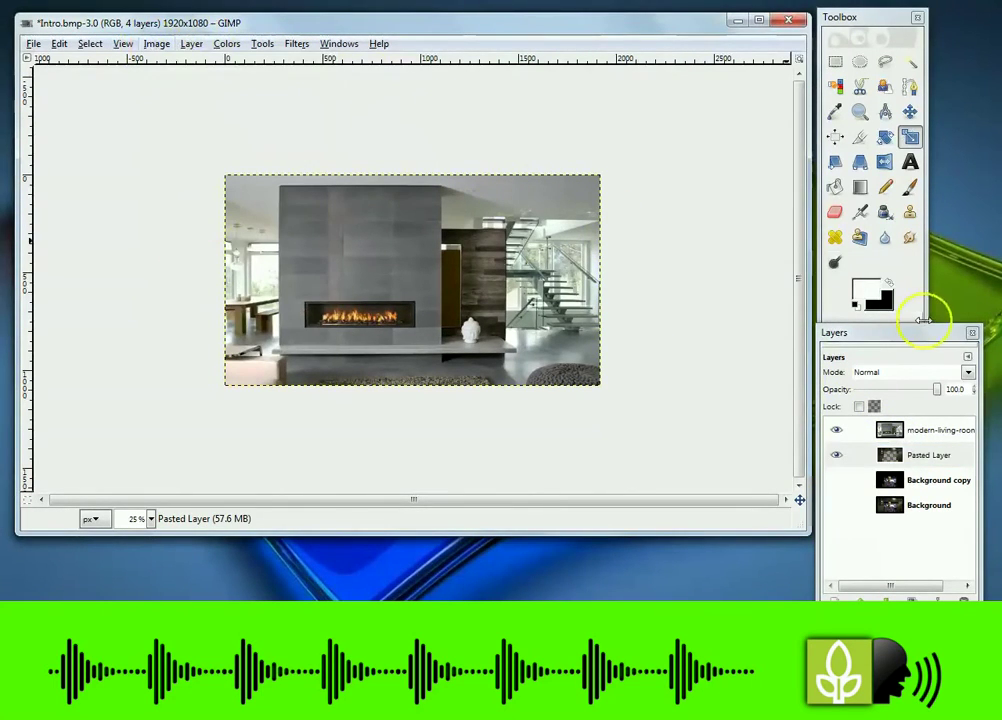
pyautogui.rightClick(889, 457)
pyautogui.click(936, 411)
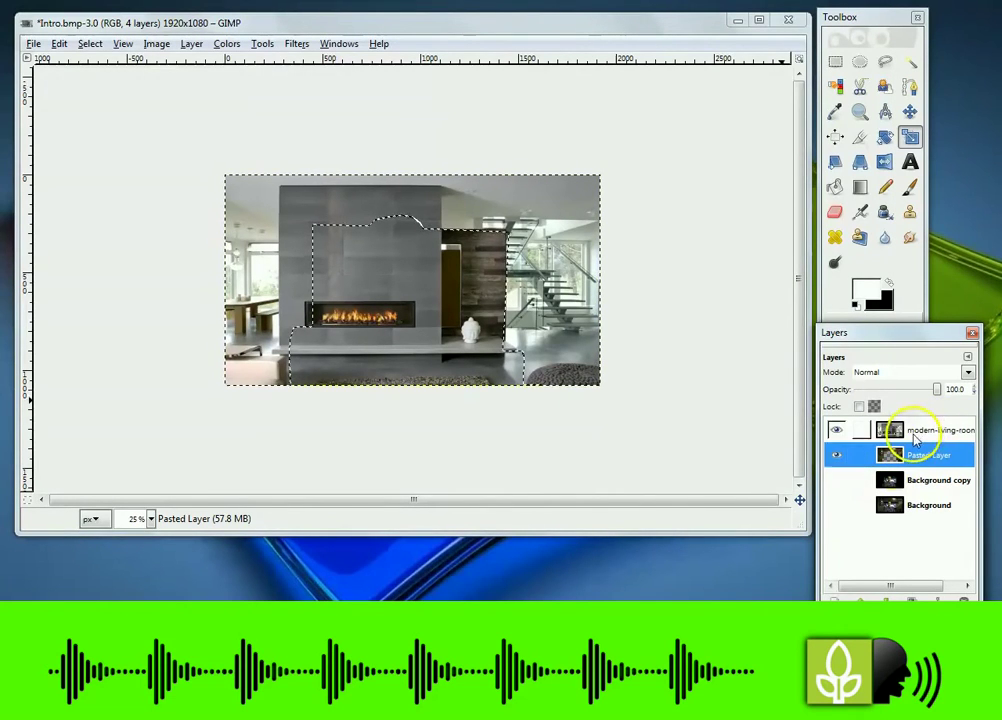
# Cut that area from modern-living-room onto new Pasted Layer#1 and hide modern-living-room.
pyautogui.click(889, 430)
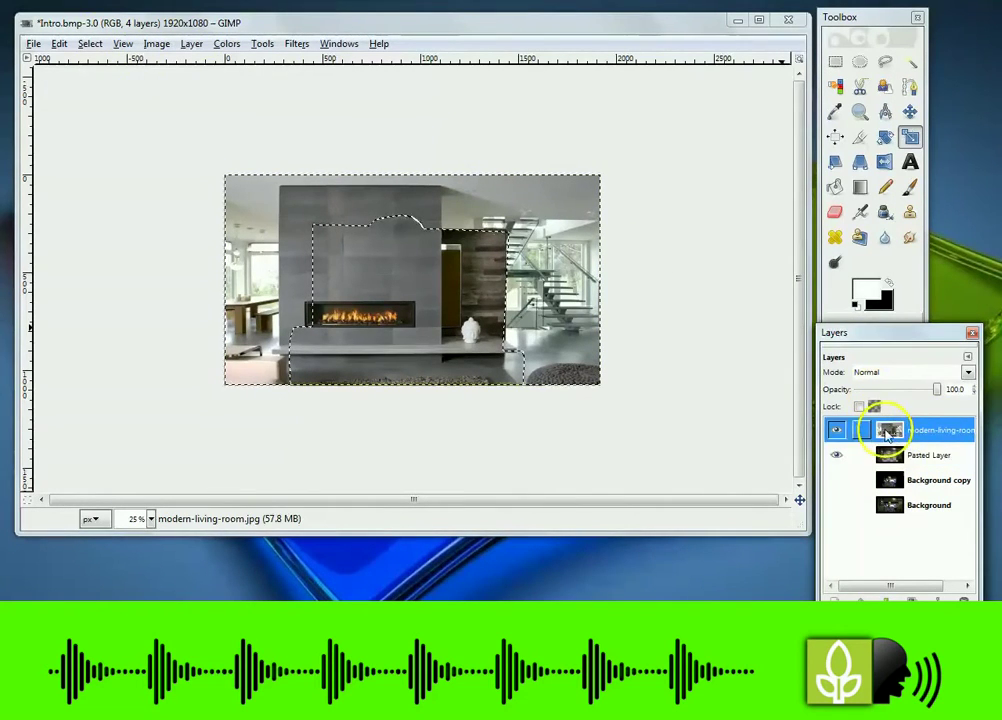
pyautogui.click(59, 43)
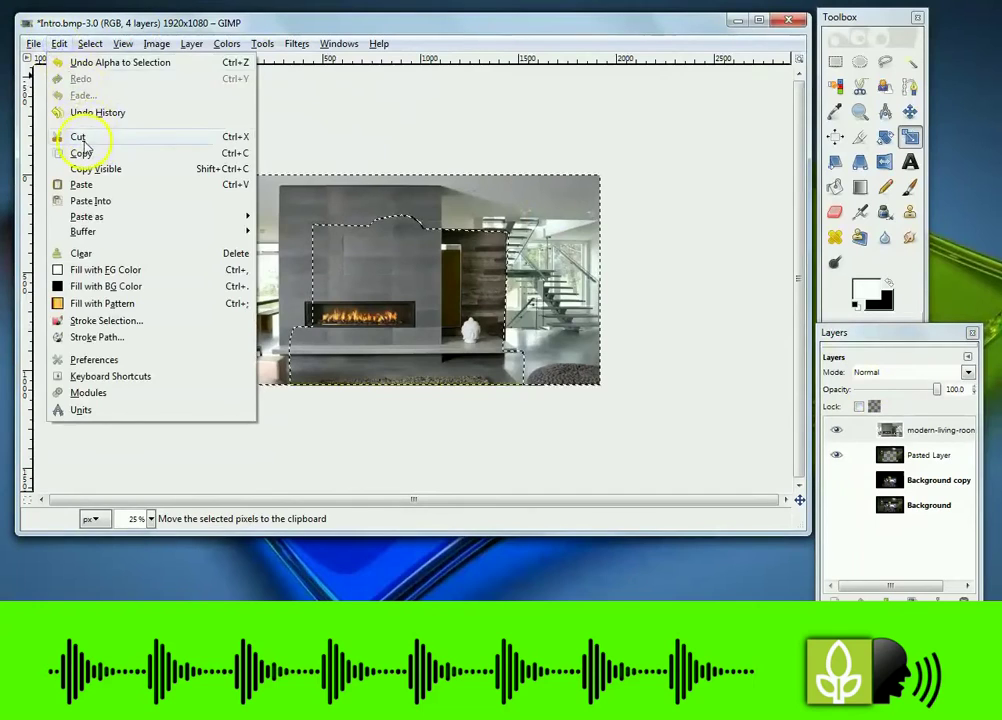
pyautogui.click(62, 136)
pyautogui.click(61, 44)
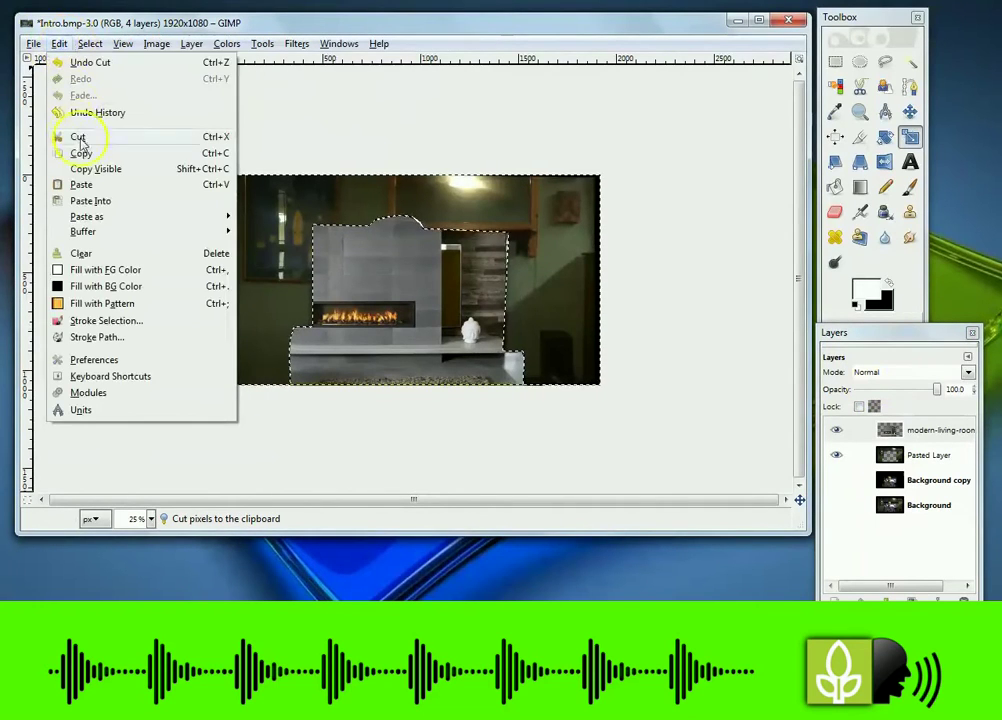
pyautogui.click(98, 184)
pyautogui.rightClick(906, 436)
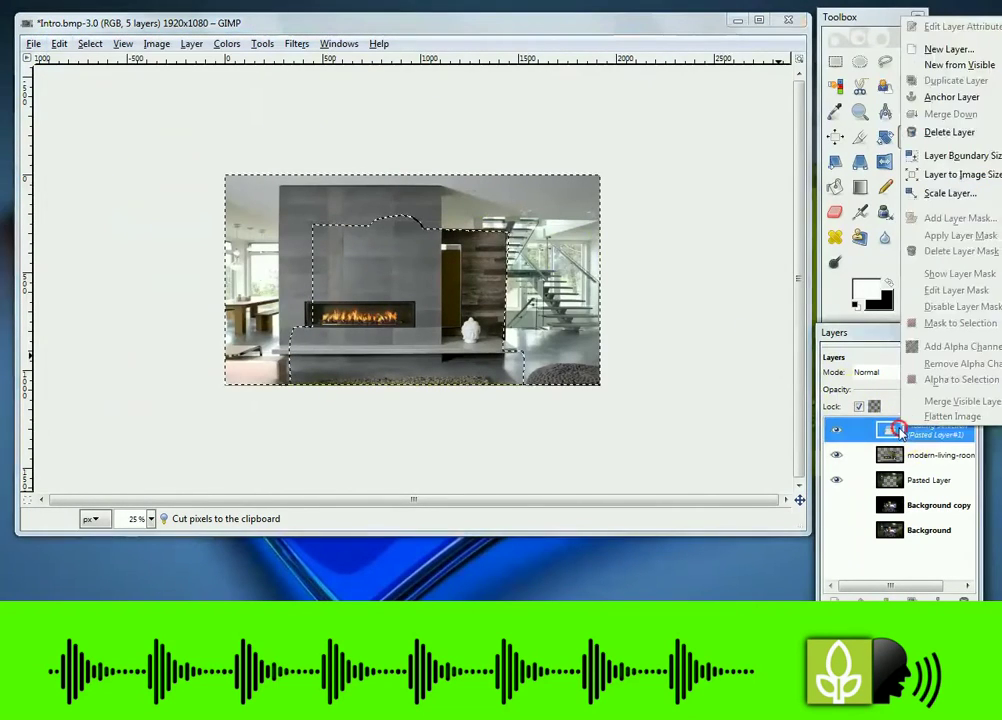
pyautogui.click(938, 50)
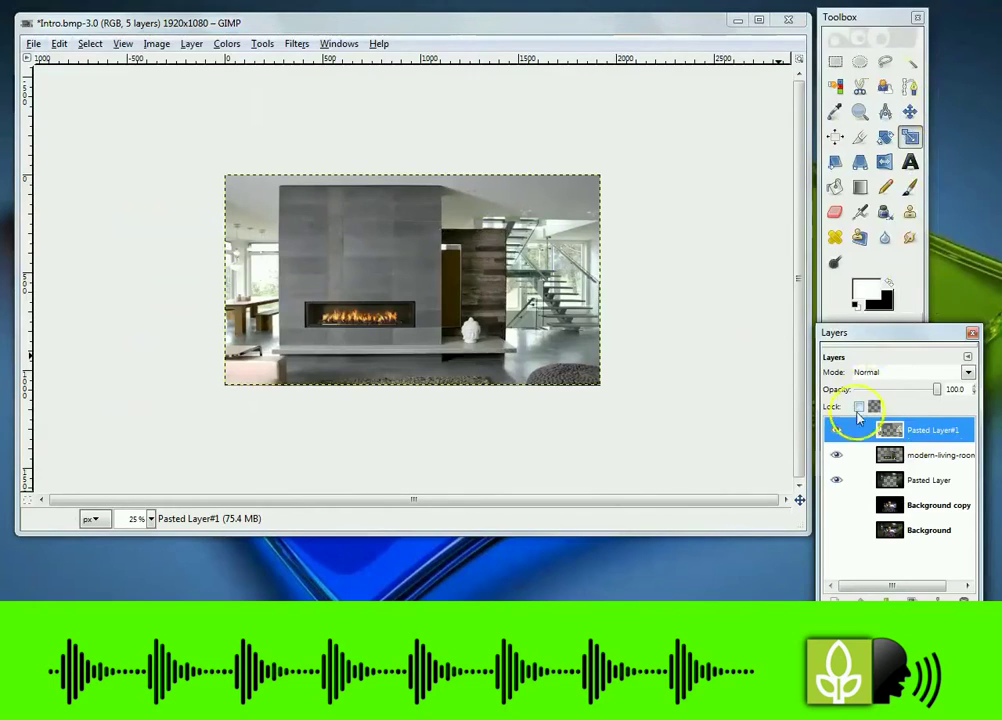
pyautogui.click(835, 456)
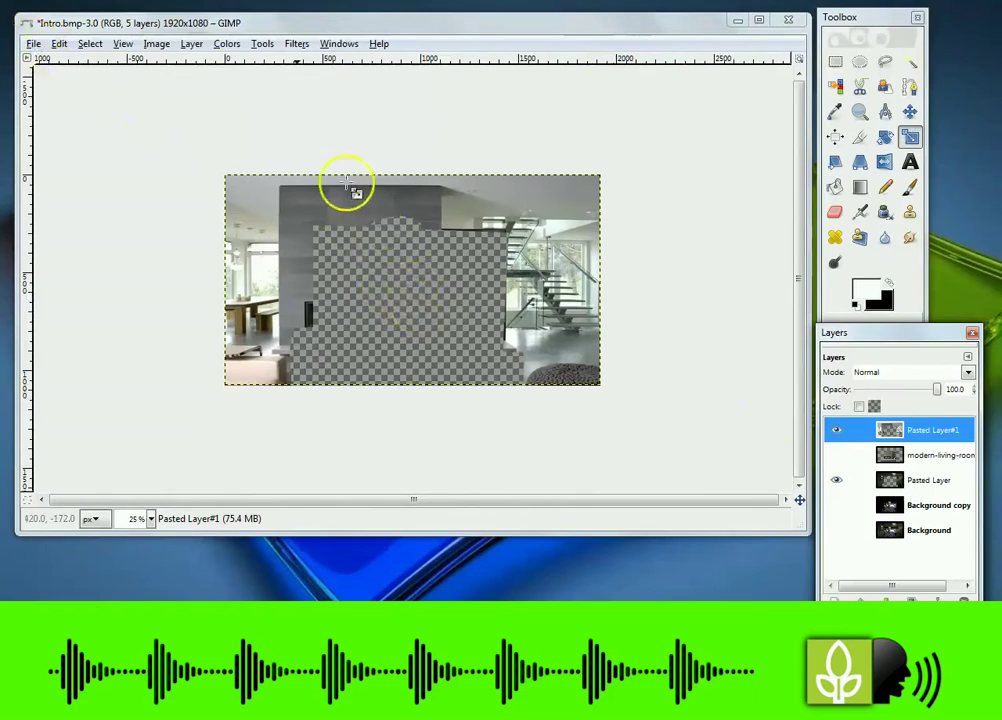
# Start saving a copy named Border with PNG image as the file type.
pyautogui.click(33, 45)
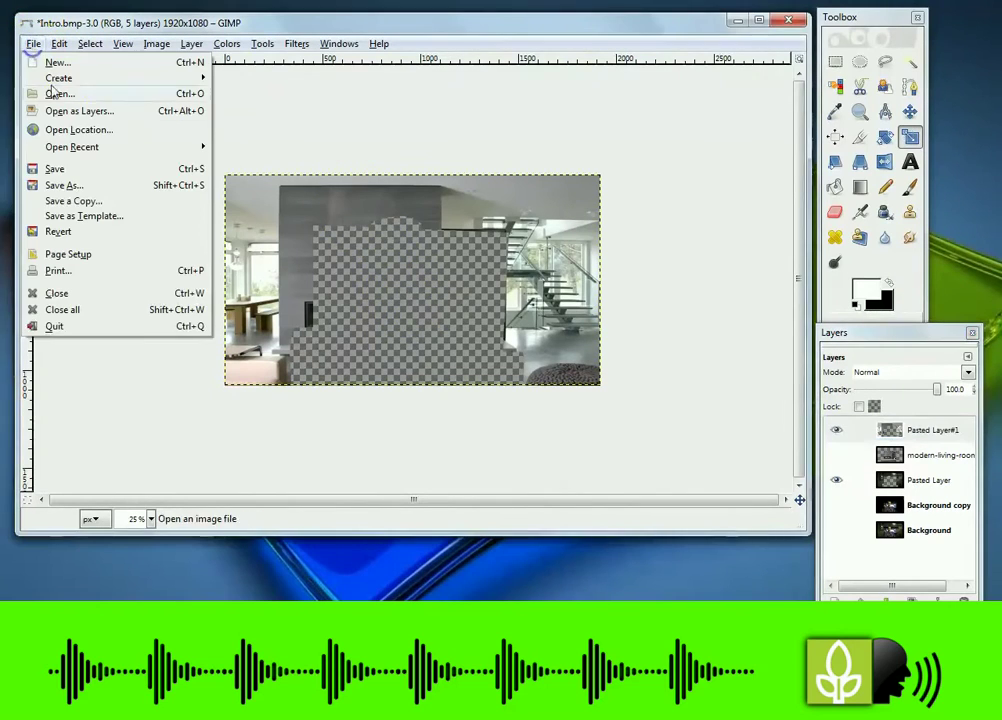
pyautogui.click(70, 200)
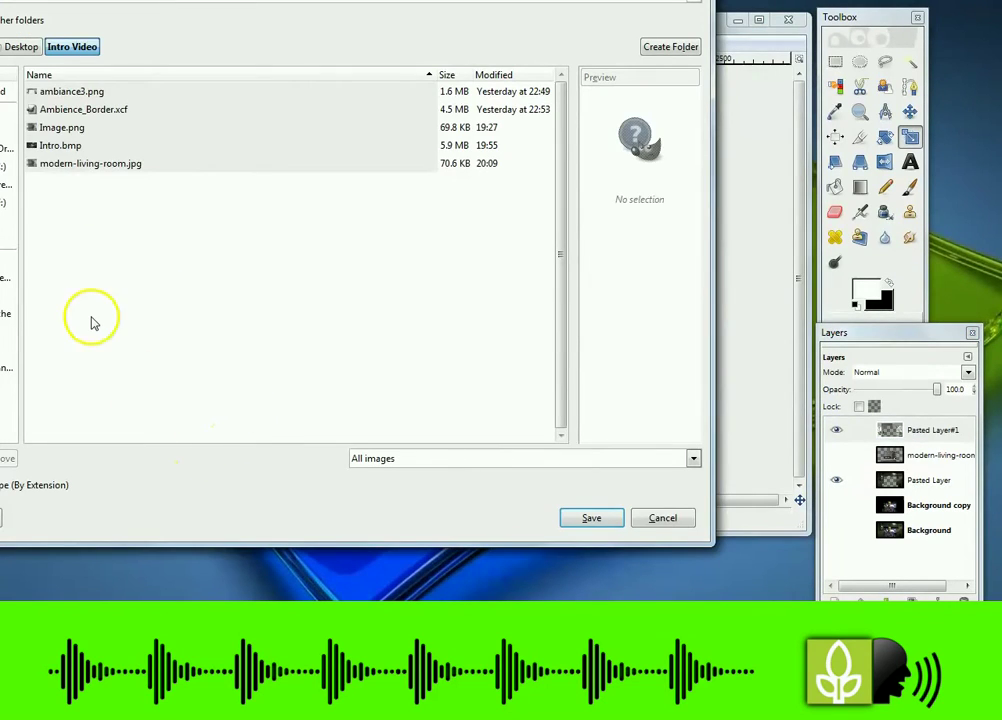
pyautogui.moveTo(211, 2); pyautogui.dragTo(328, 48)
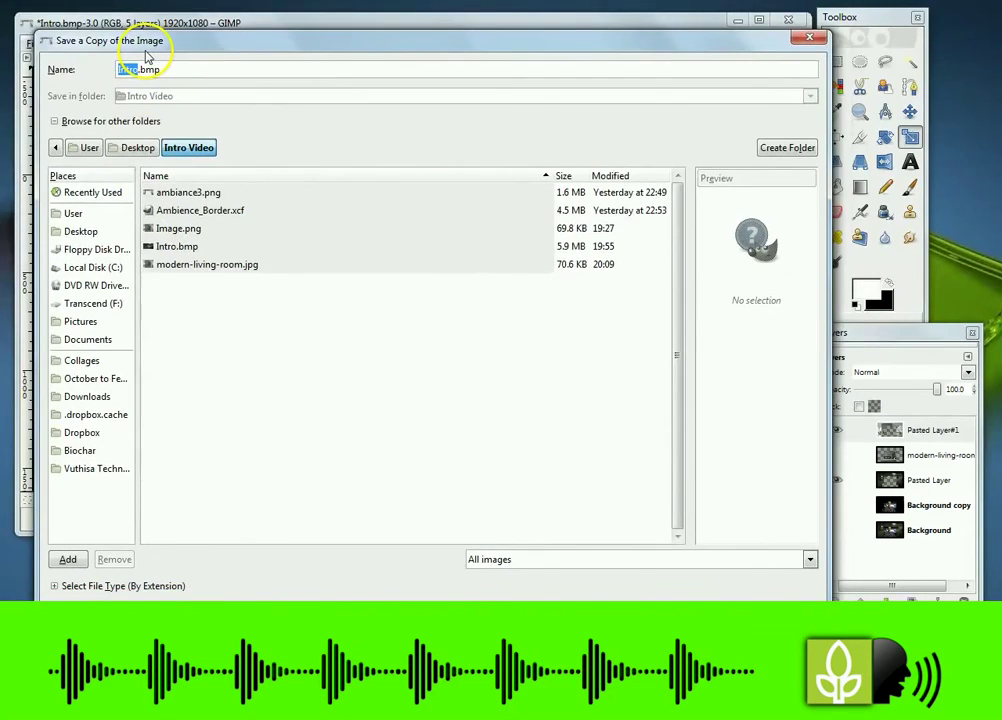
pyautogui.write('Border')
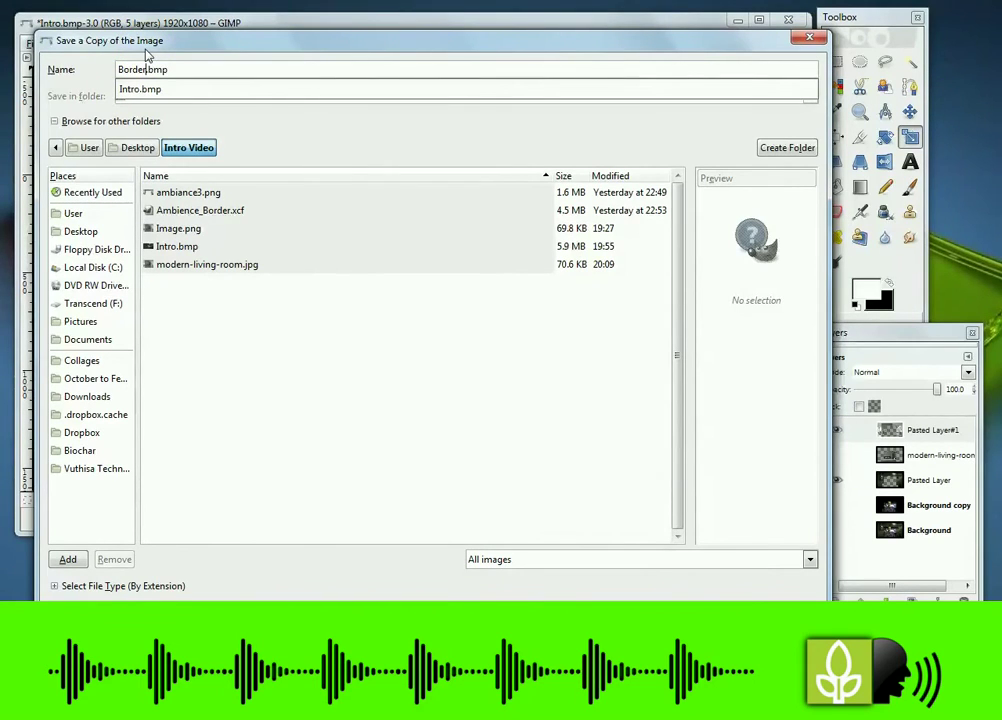
pyautogui.click(411, 385)
pyautogui.click(55, 586)
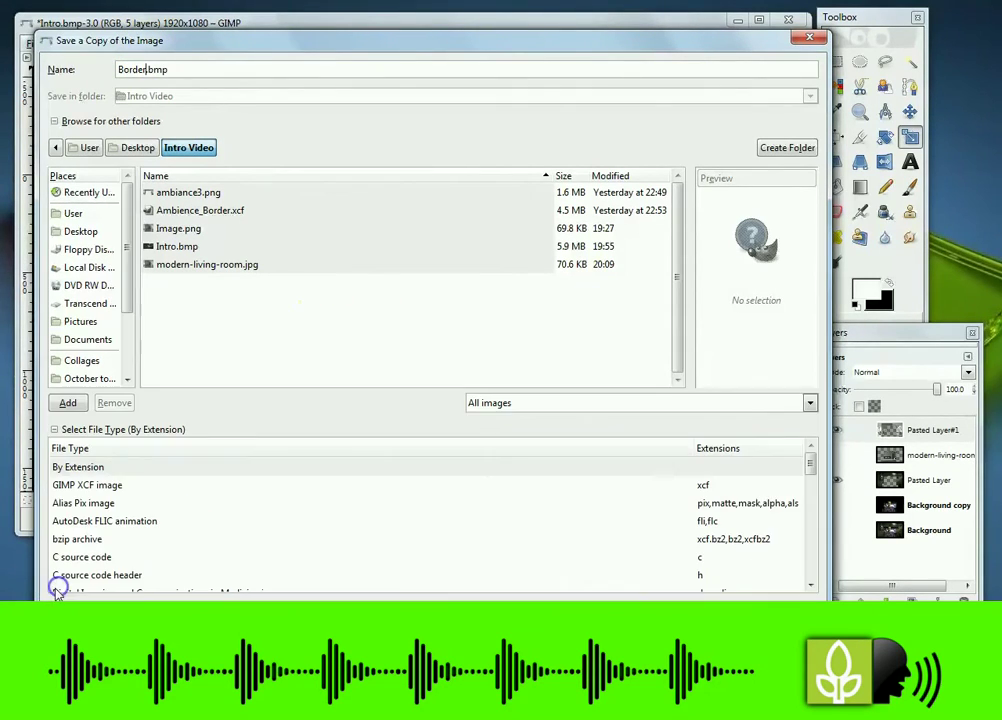
pyautogui.moveTo(810, 458); pyautogui.dragTo(816, 523)
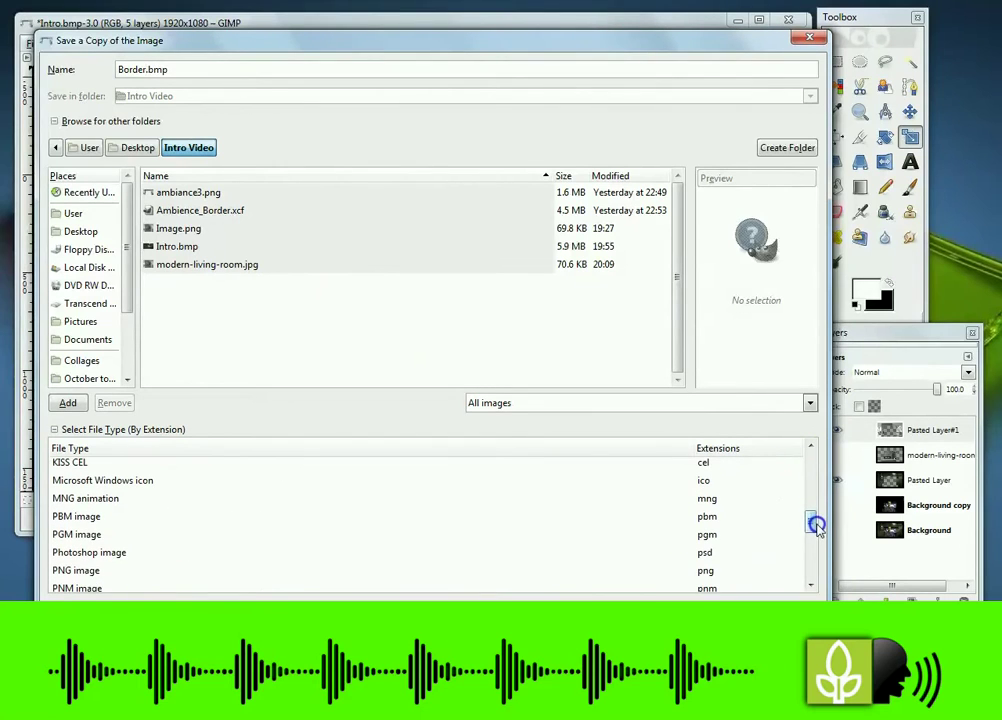
pyautogui.click(710, 570)
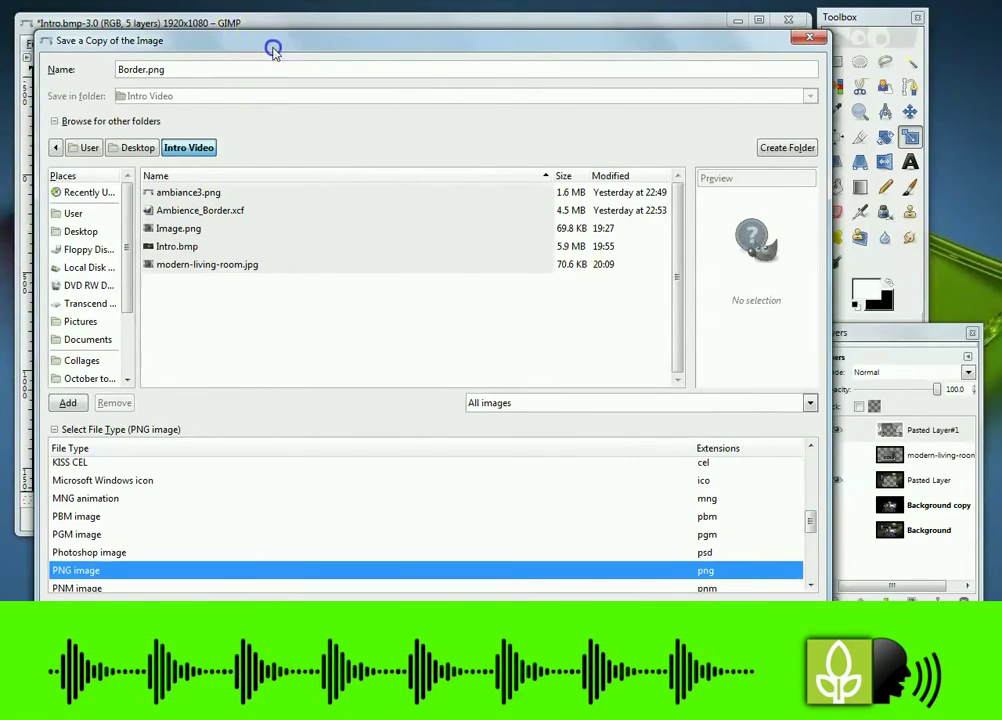
# Save Border.png in Intro Video, merging visible layers and accepting the PNG options.
pyautogui.moveTo(273, 50); pyautogui.dragTo(279, 1)
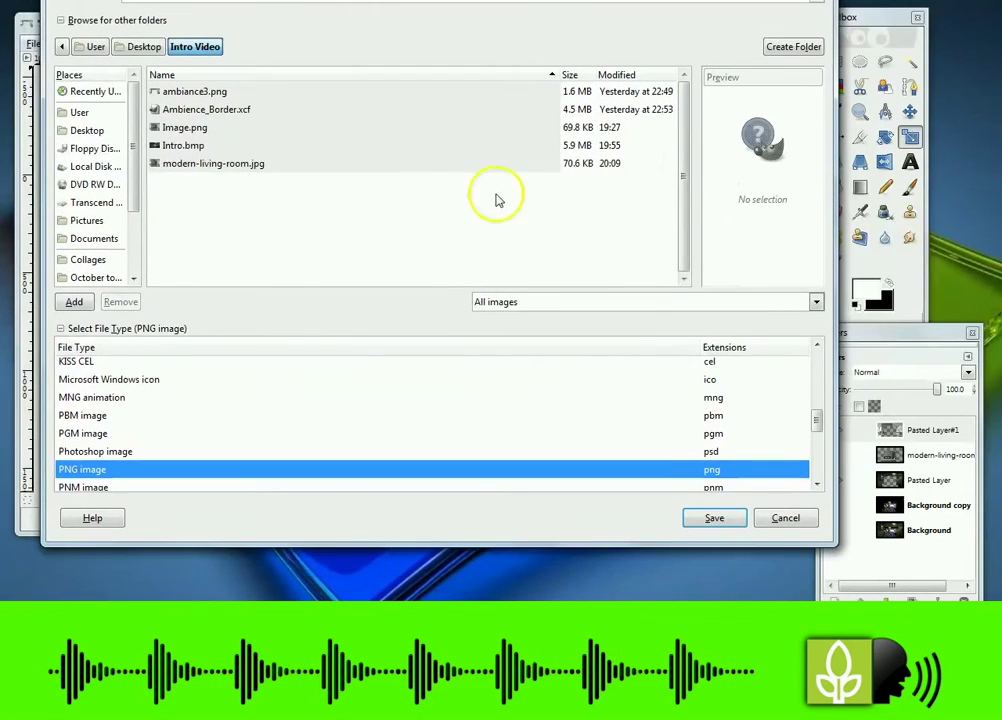
pyautogui.click(715, 518)
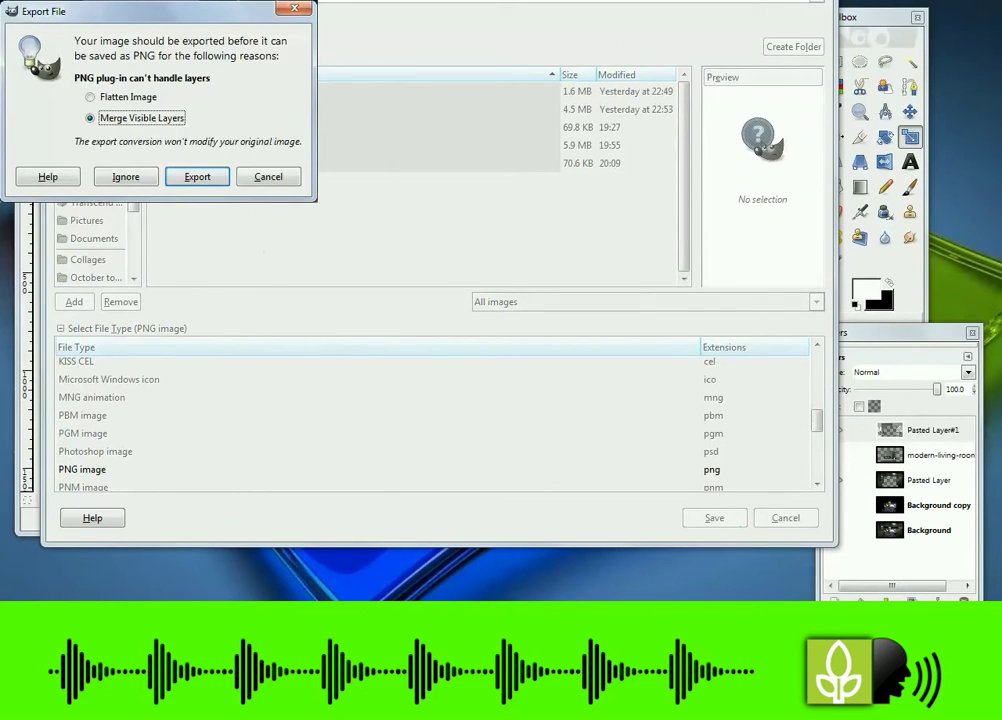
pyautogui.press('Return')
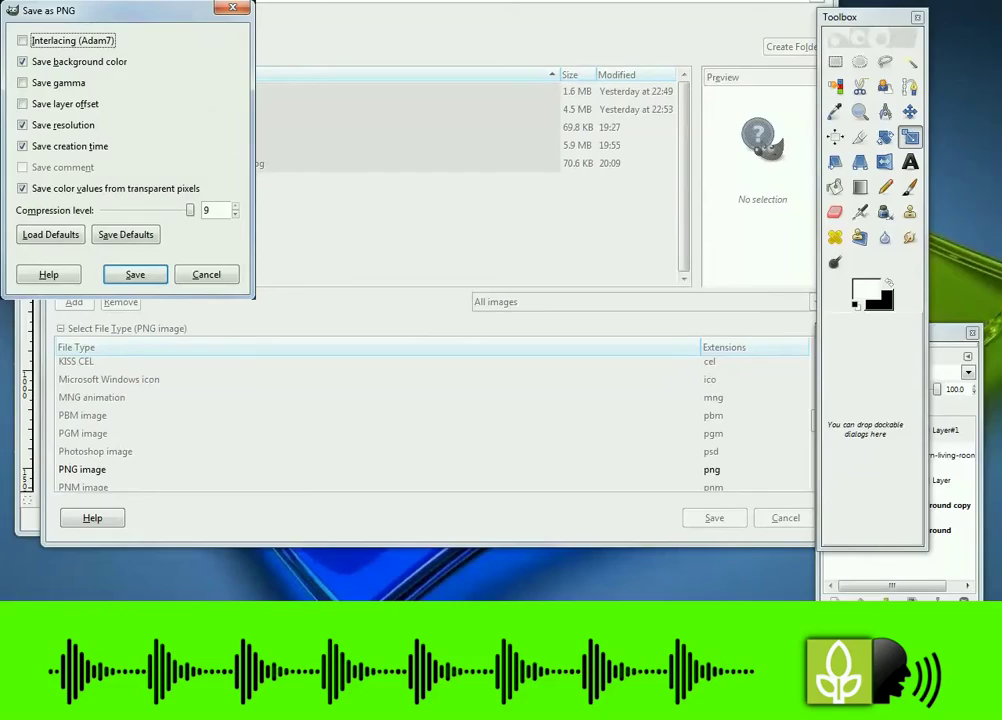
pyautogui.press('Return')
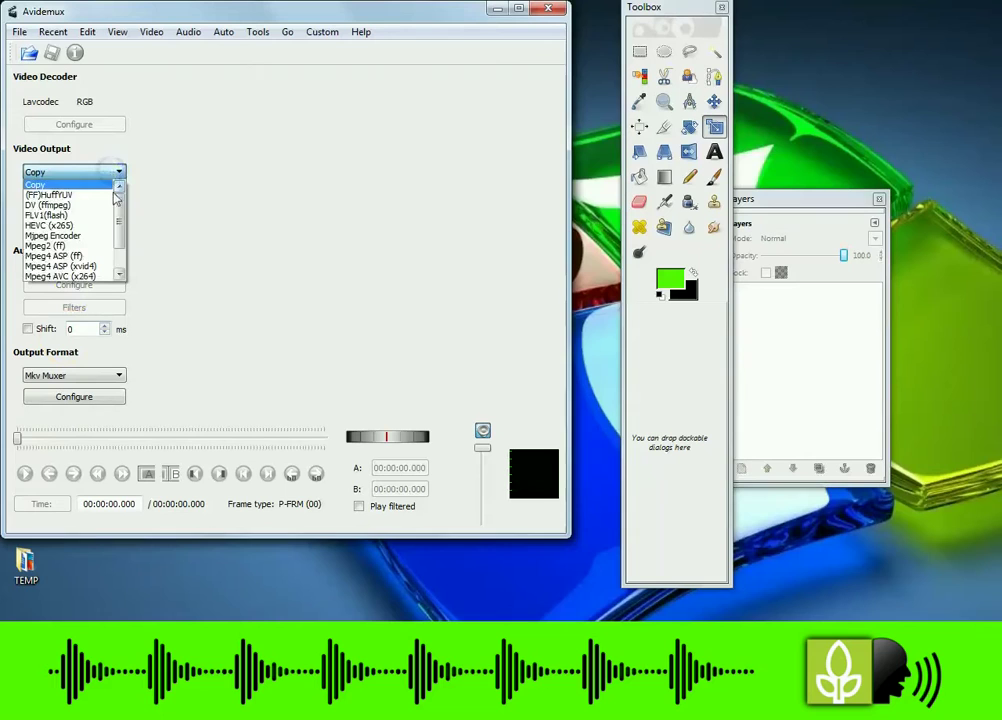
# Set video output to Mpeg4 ASP (xvid4), open My Movie.mp4, and briefly preview playback.
pyautogui.click(90, 268)
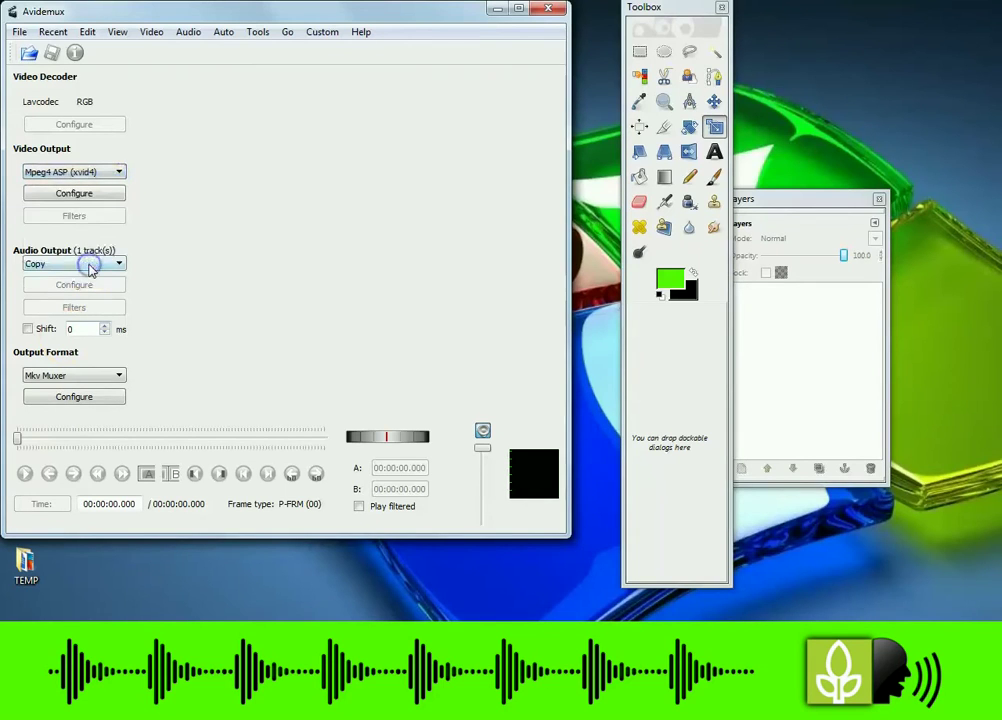
pyautogui.click(19, 31)
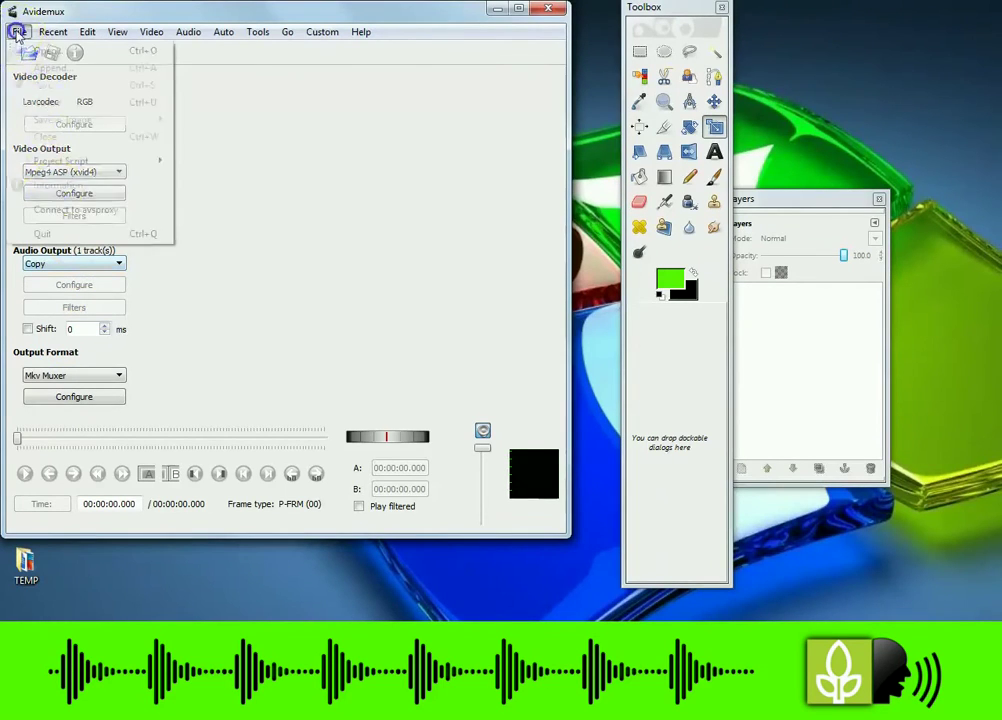
pyautogui.click(40, 49)
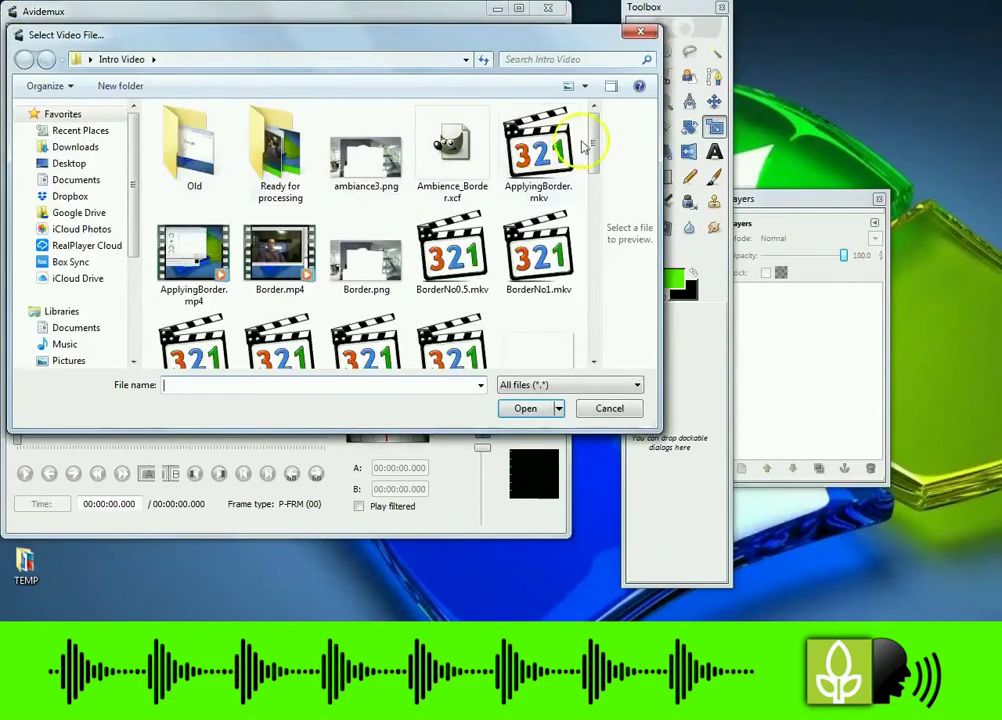
pyautogui.moveTo(593, 145); pyautogui.dragTo(600, 284)
pyautogui.click(546, 202)
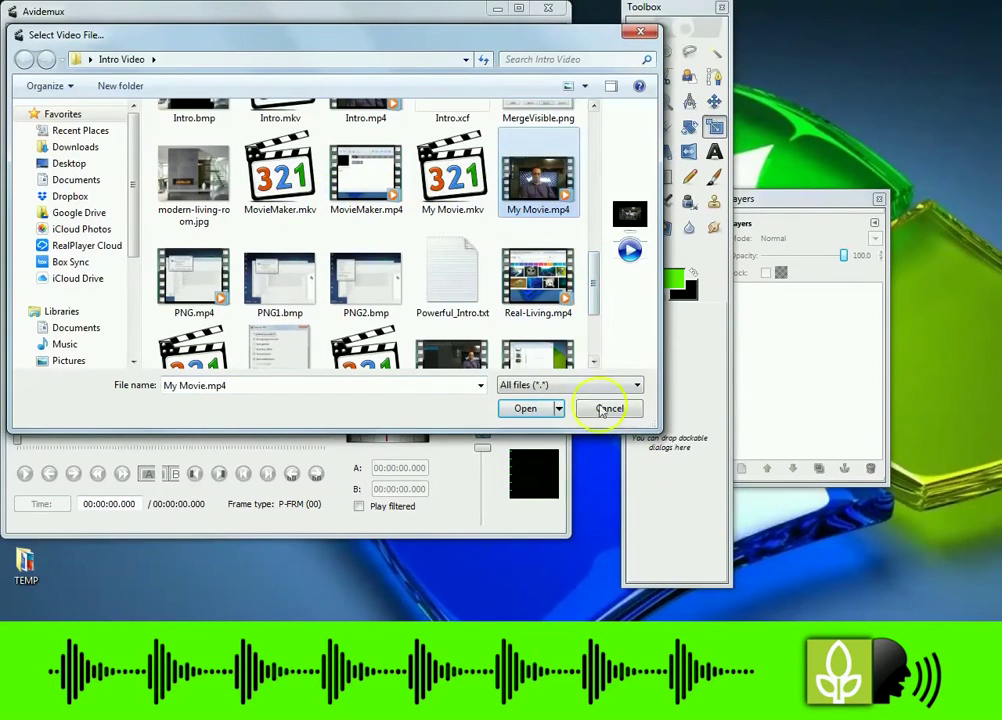
pyautogui.click(549, 409)
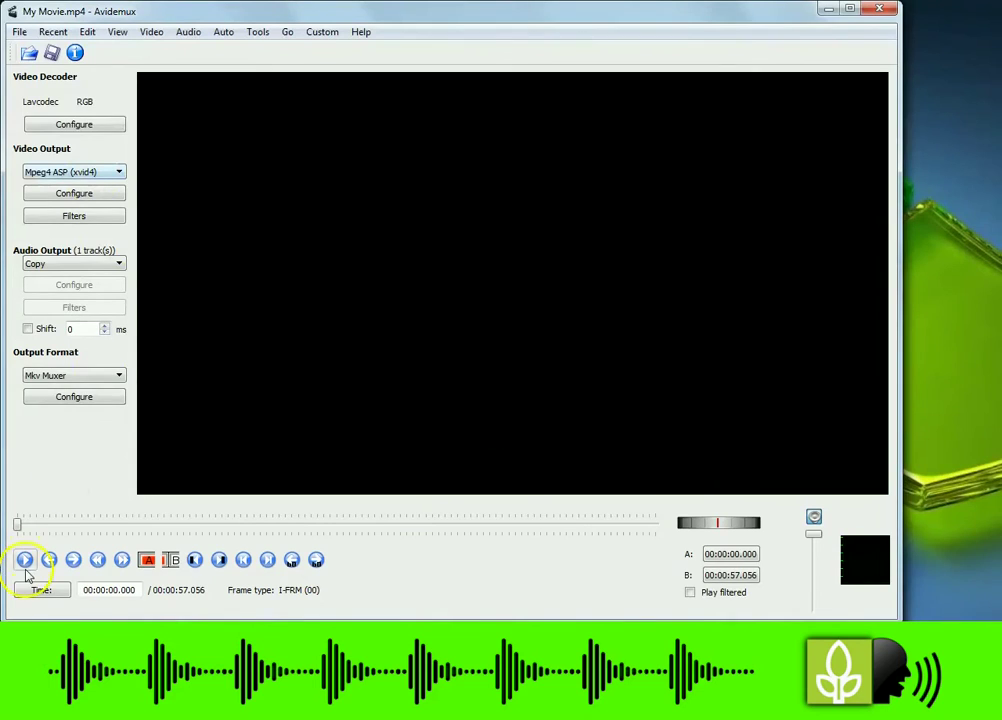
pyautogui.click(25, 563)
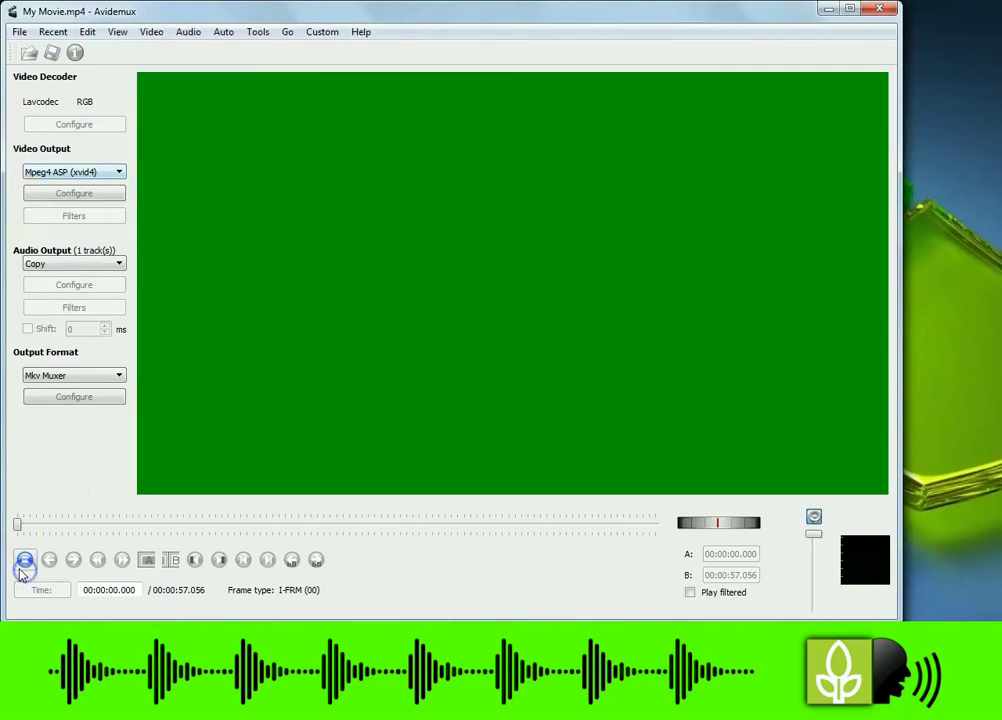
pyautogui.click(20, 567)
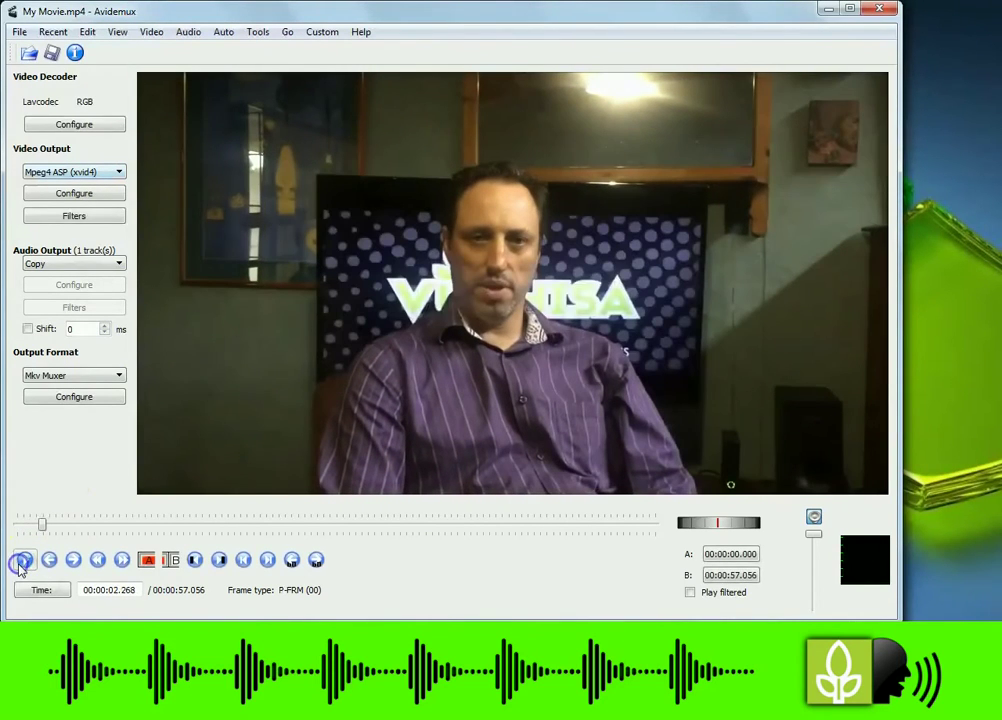
# Add an Add logo video filter using ambiance3.png as the overlay image.
pyautogui.click(152, 32)
pyautogui.click(172, 86)
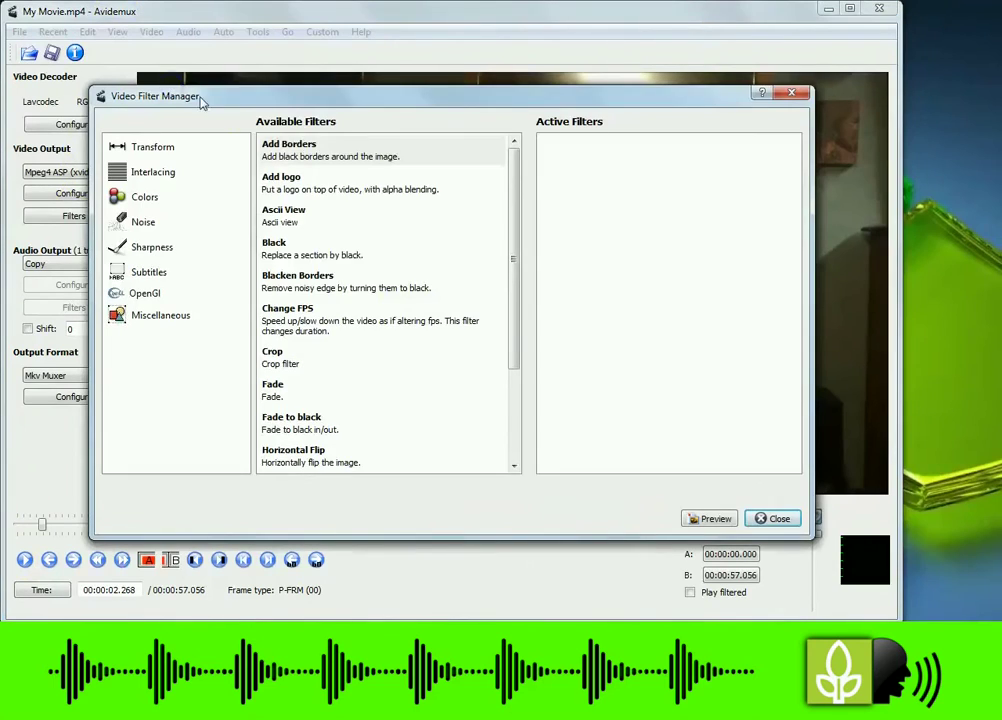
pyautogui.doubleClick(302, 182)
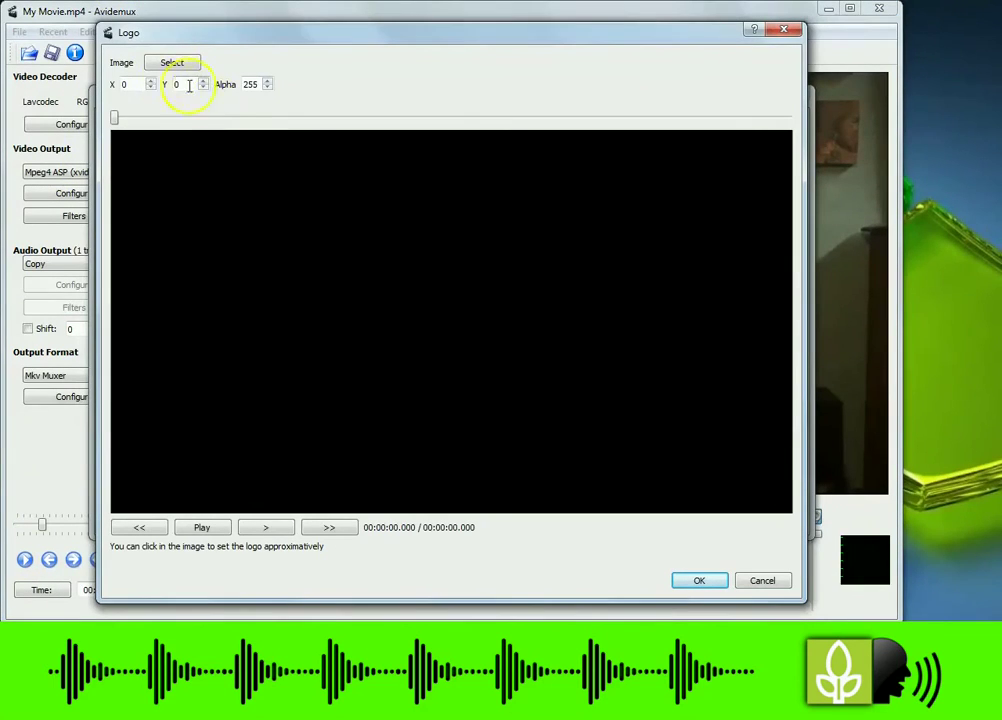
pyautogui.click(165, 66)
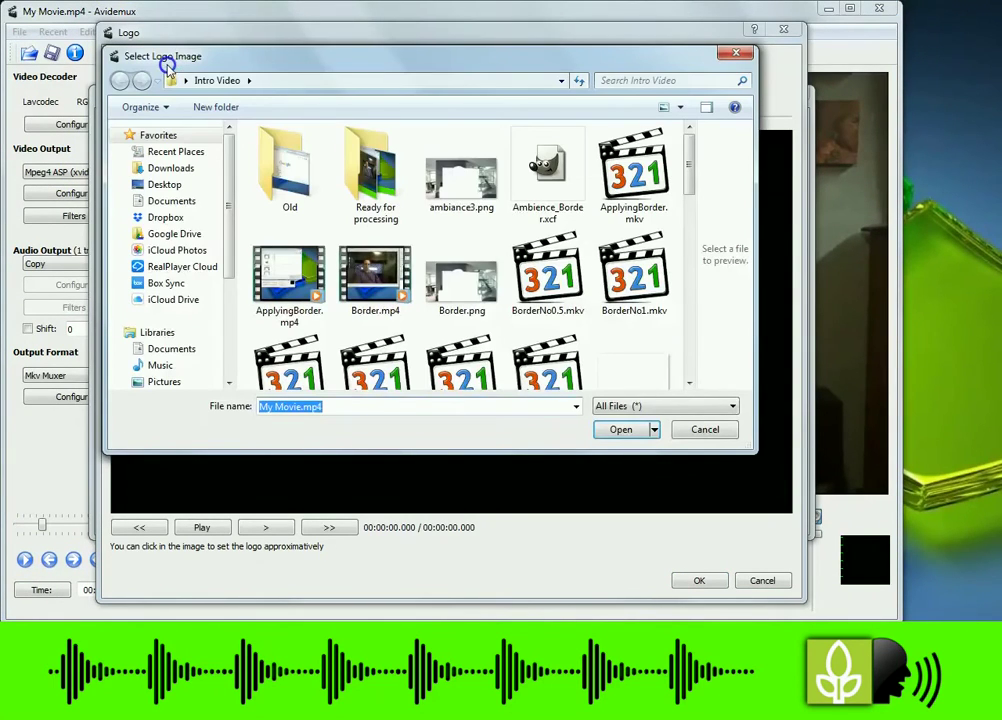
pyautogui.click(460, 178)
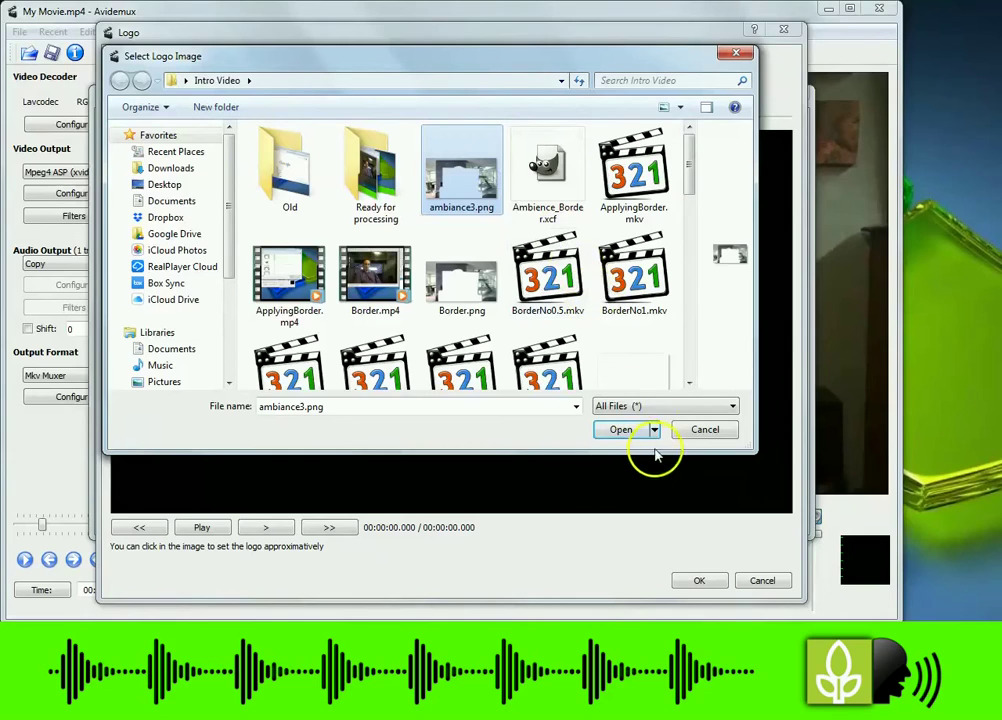
pyautogui.click(621, 430)
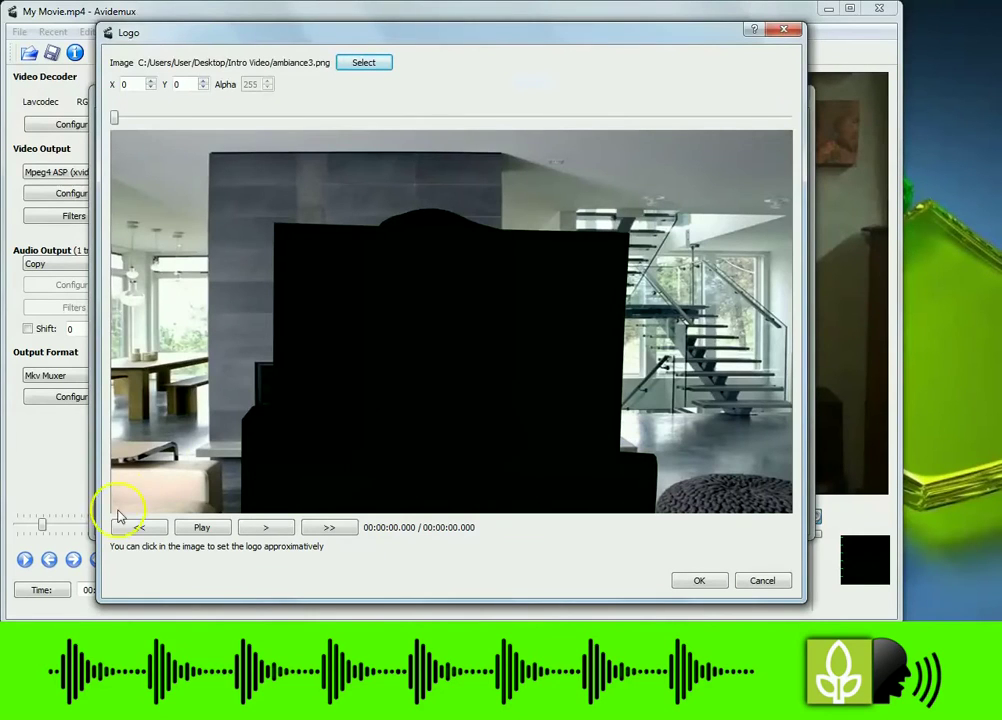
# Position the logo at X 0 and Y 0 and apply the filter.
pyautogui.click(150, 81)
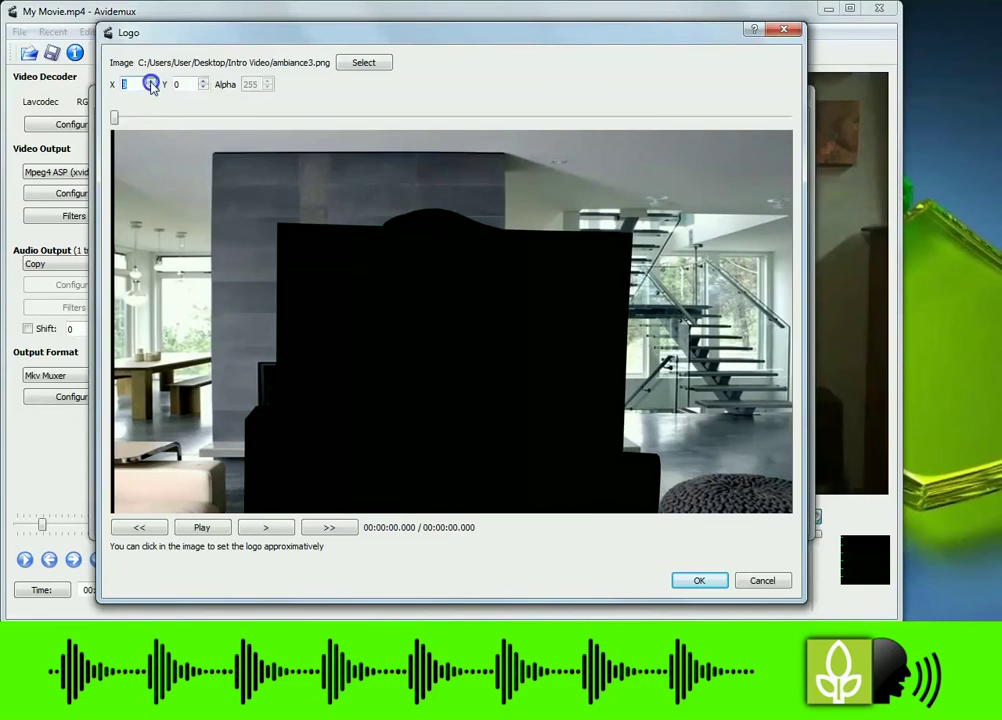
pyautogui.click(203, 81)
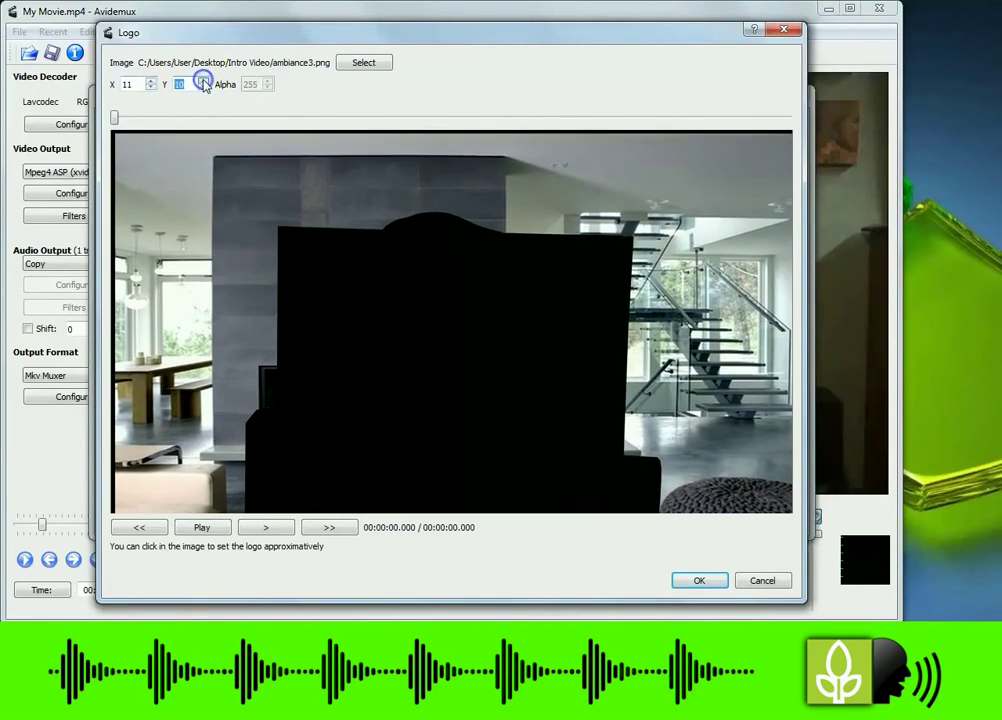
pyautogui.click(203, 81)
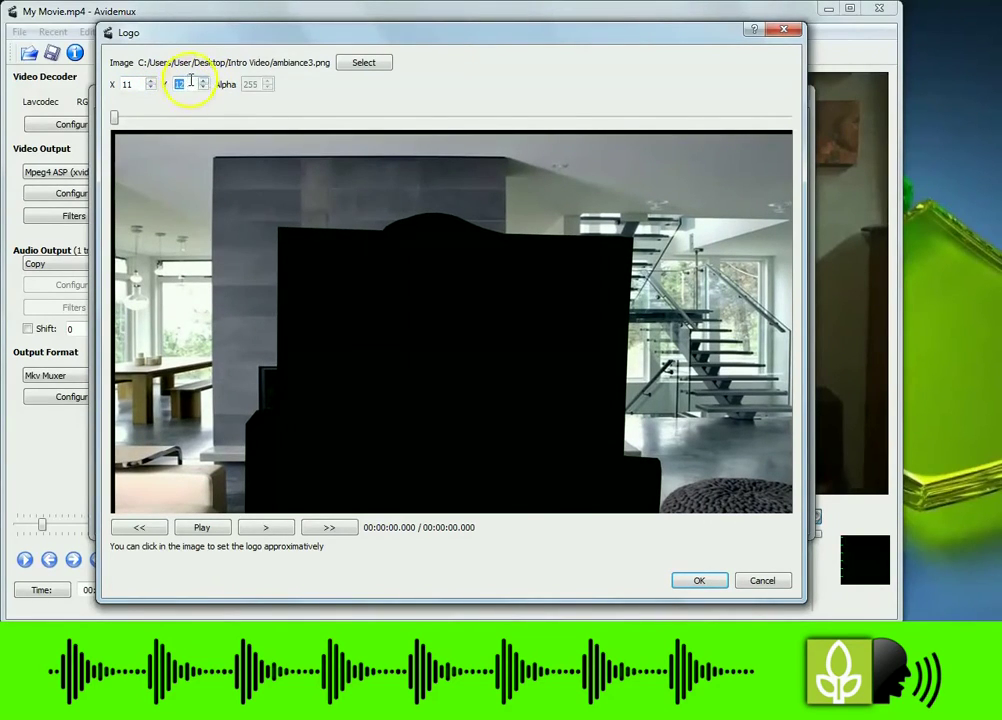
pyautogui.write('0')
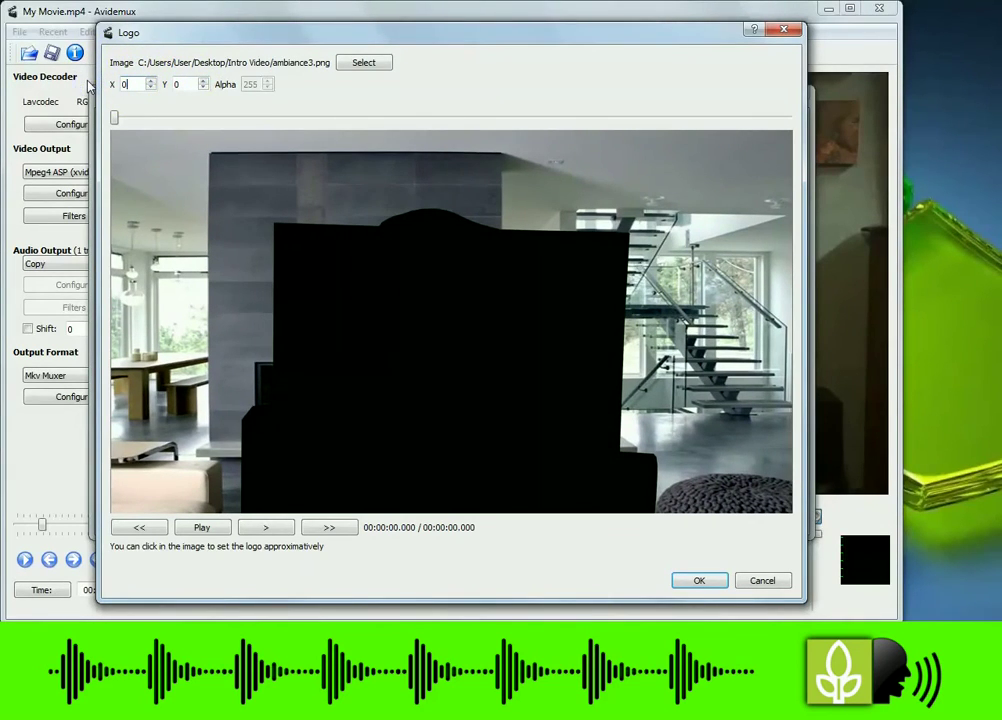
pyautogui.click(700, 580)
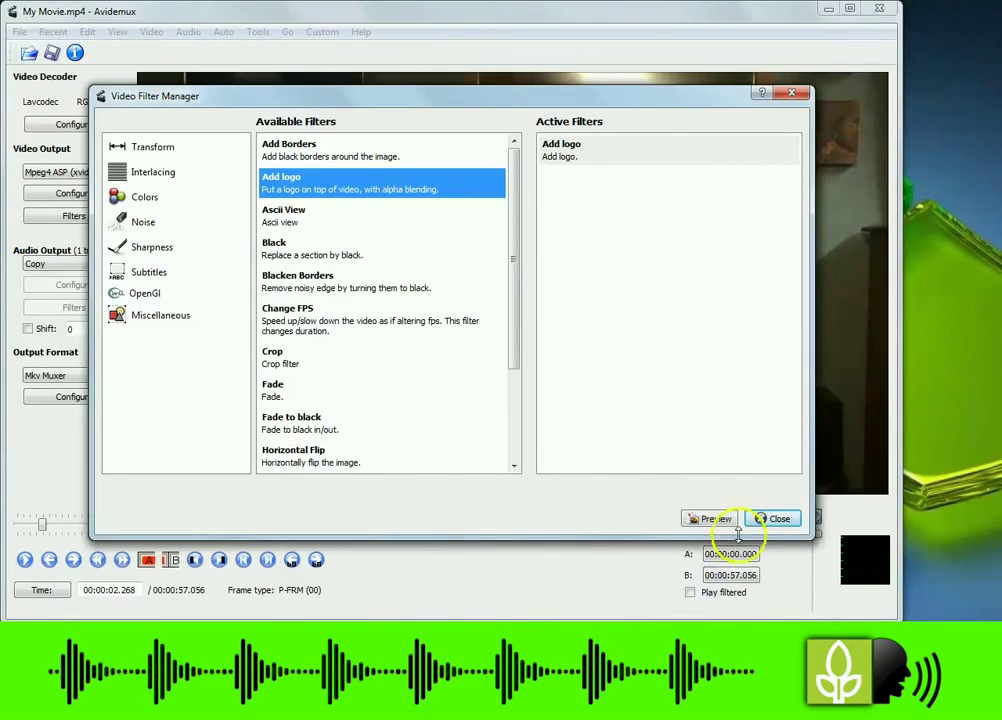
# Close the Filter Manager and play the video to preview the room background composite.
pyautogui.click(779, 520)
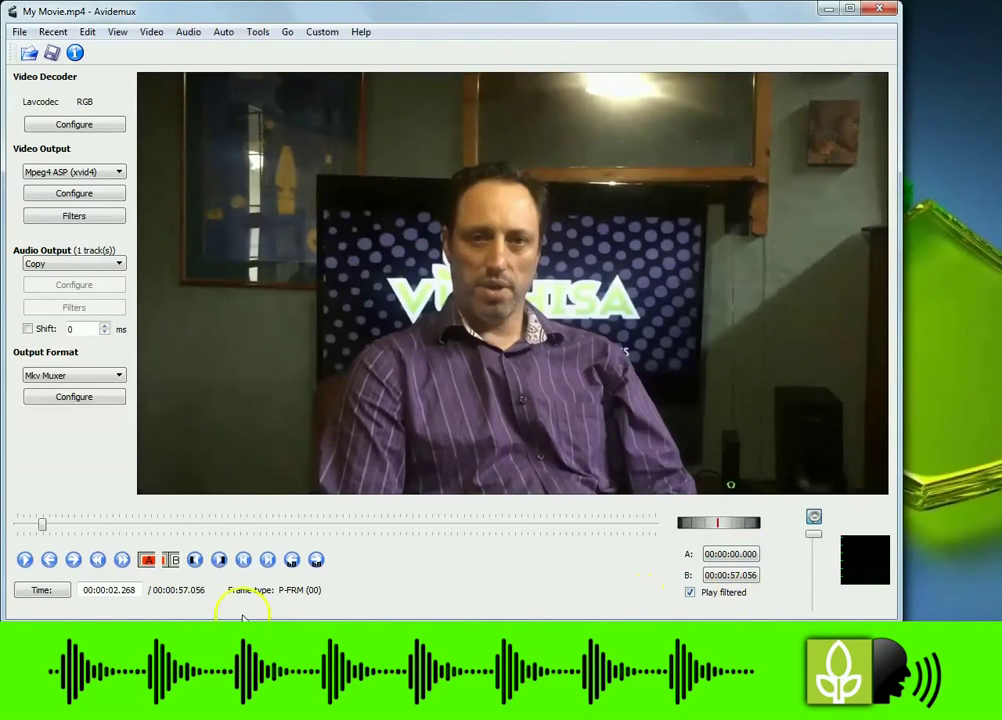
pyautogui.click(21, 560)
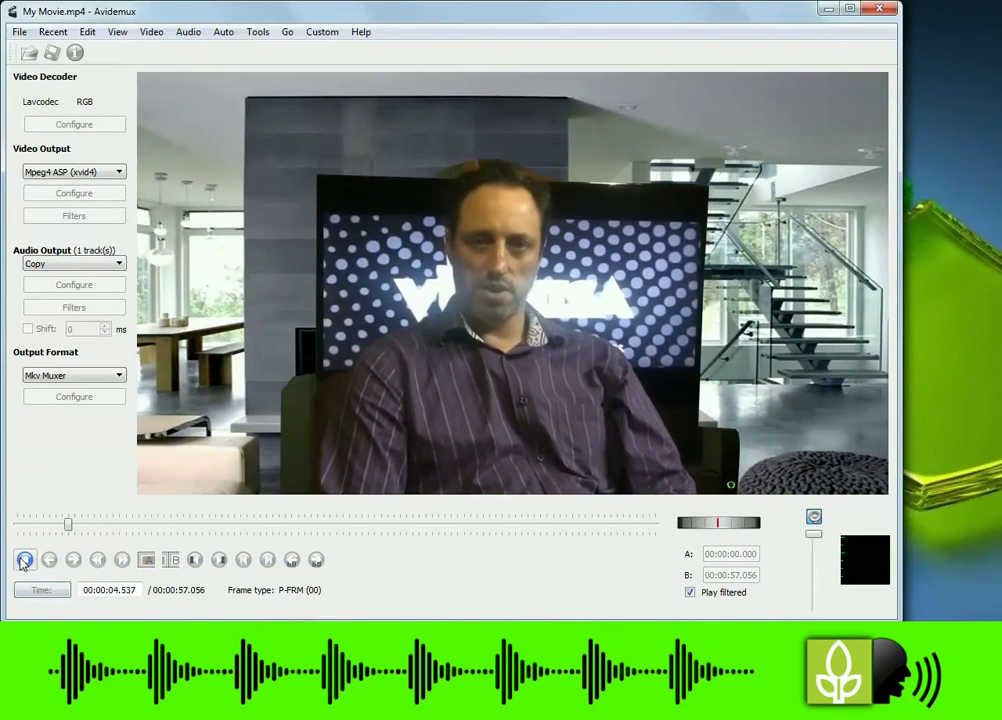
pyautogui.click(22, 561)
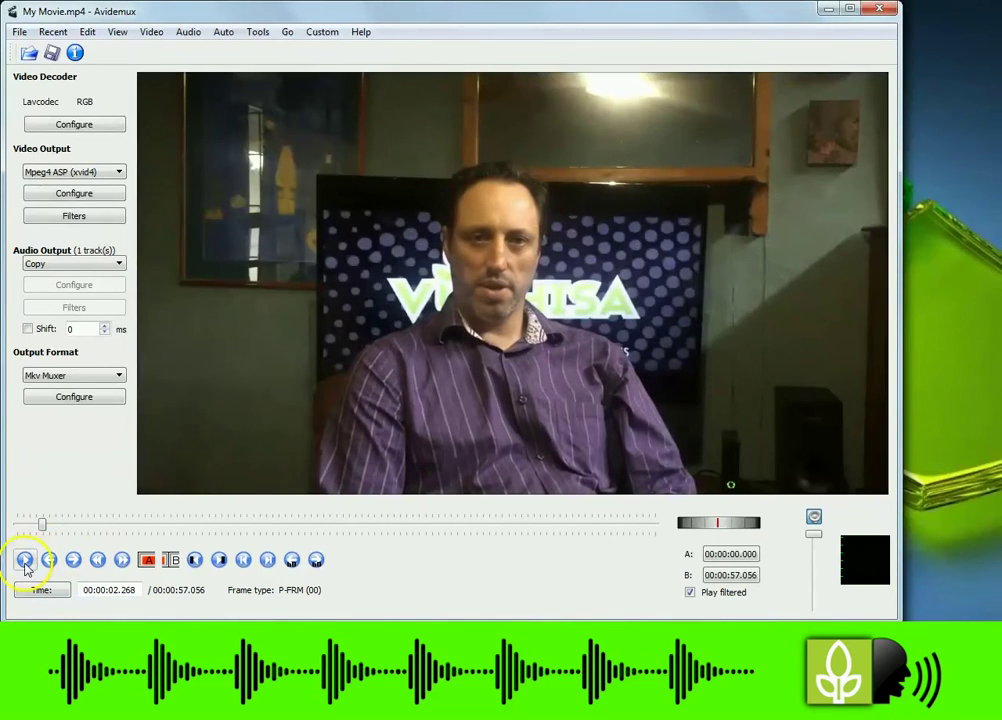
pyautogui.click(24, 561)
pyautogui.click(24, 561)
pyautogui.click(24, 562)
pyautogui.click(25, 563)
pyautogui.click(24, 562)
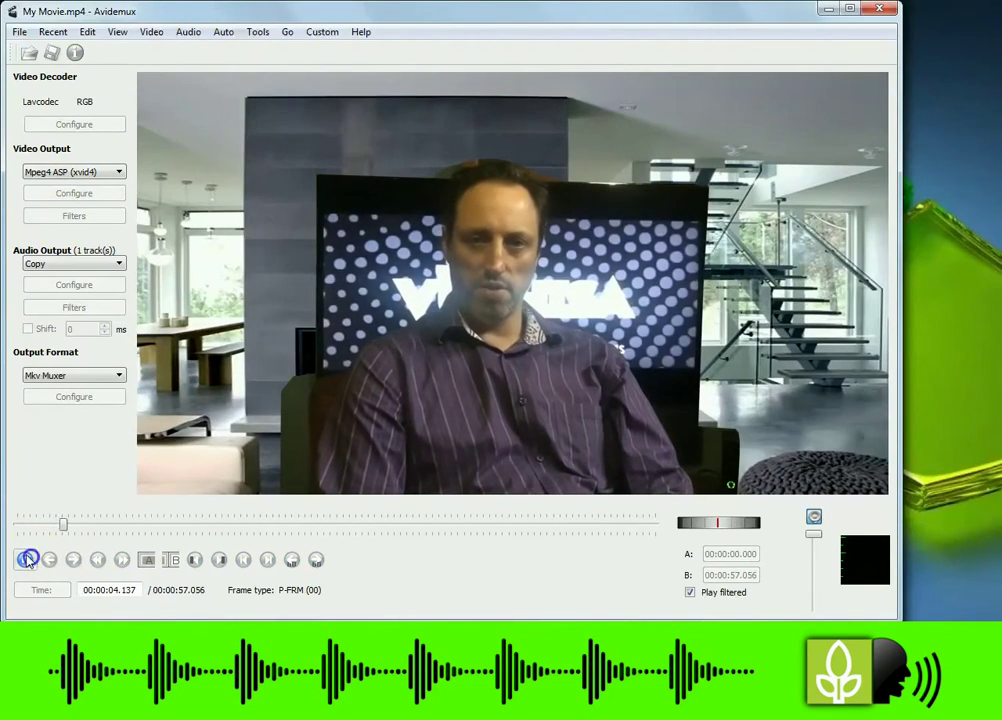
pyautogui.click(26, 561)
# Save the filtered video as My Movie.mkv, overwriting the existing file.
pyautogui.click(18, 34)
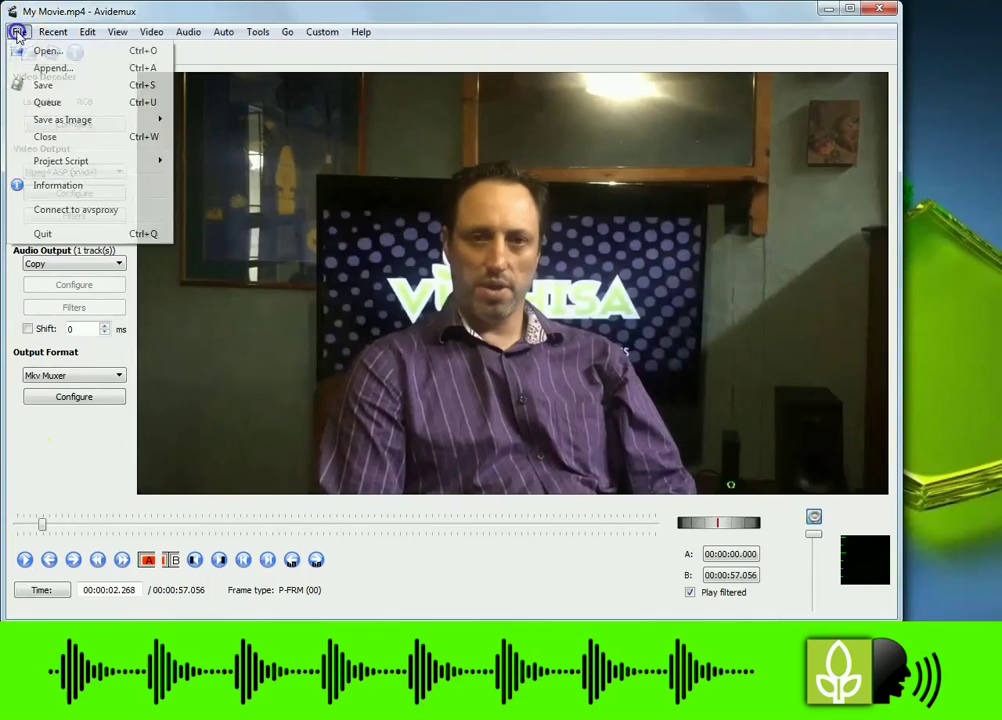
pyautogui.click(49, 83)
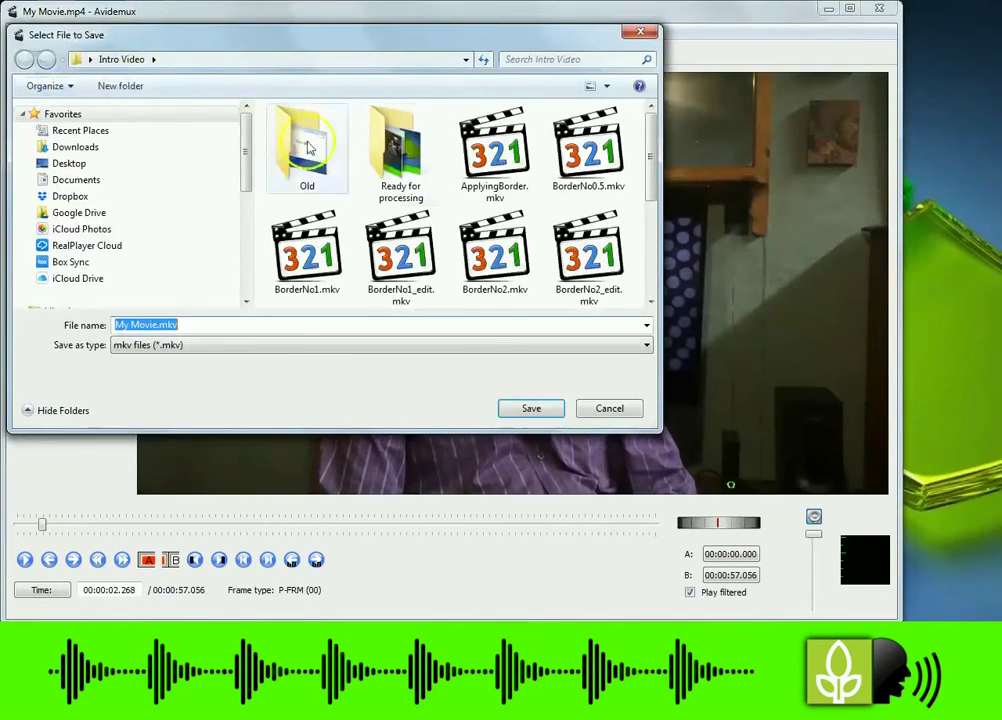
pyautogui.click(529, 412)
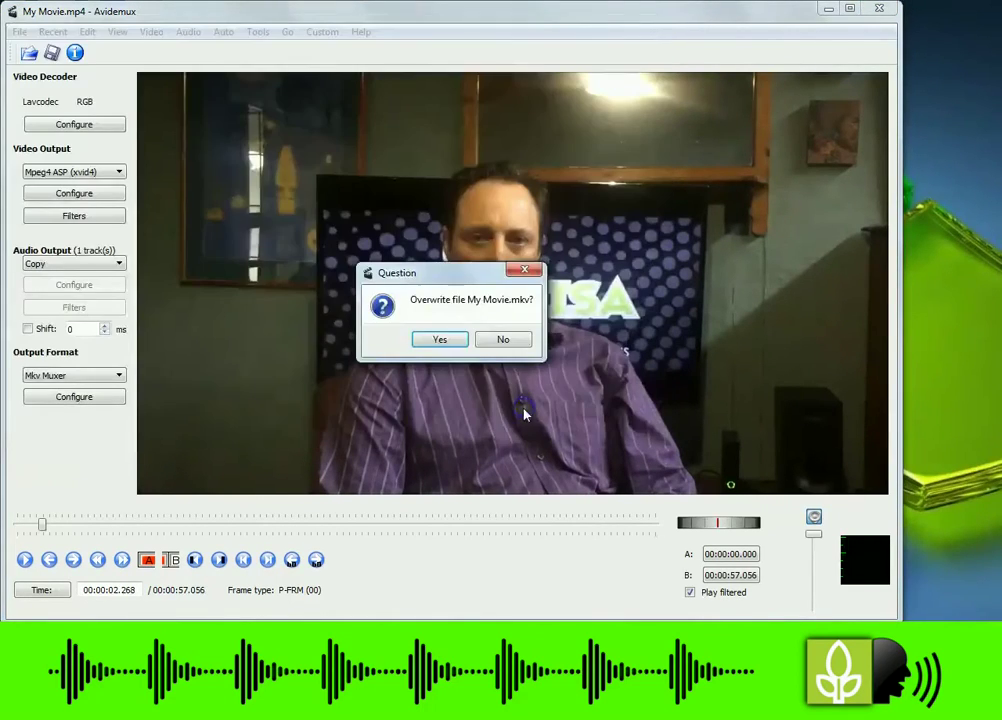
pyautogui.click(439, 340)
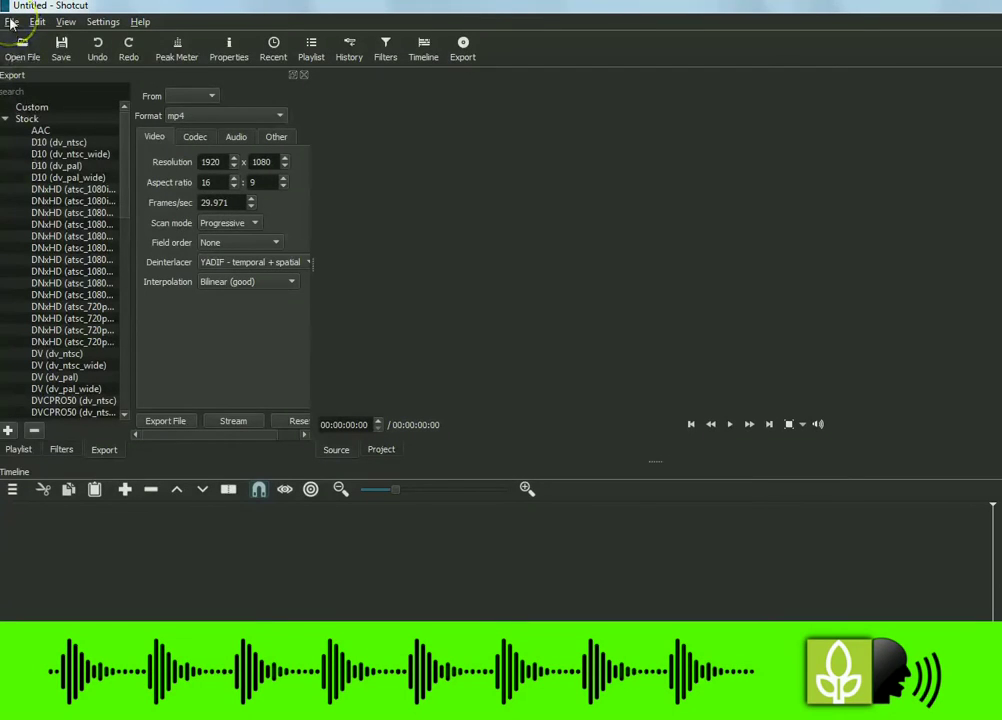
# Open My Movie.mkv from the Intro Video folder in Shotcut's player.
pyautogui.click(11, 22)
pyautogui.click(29, 58)
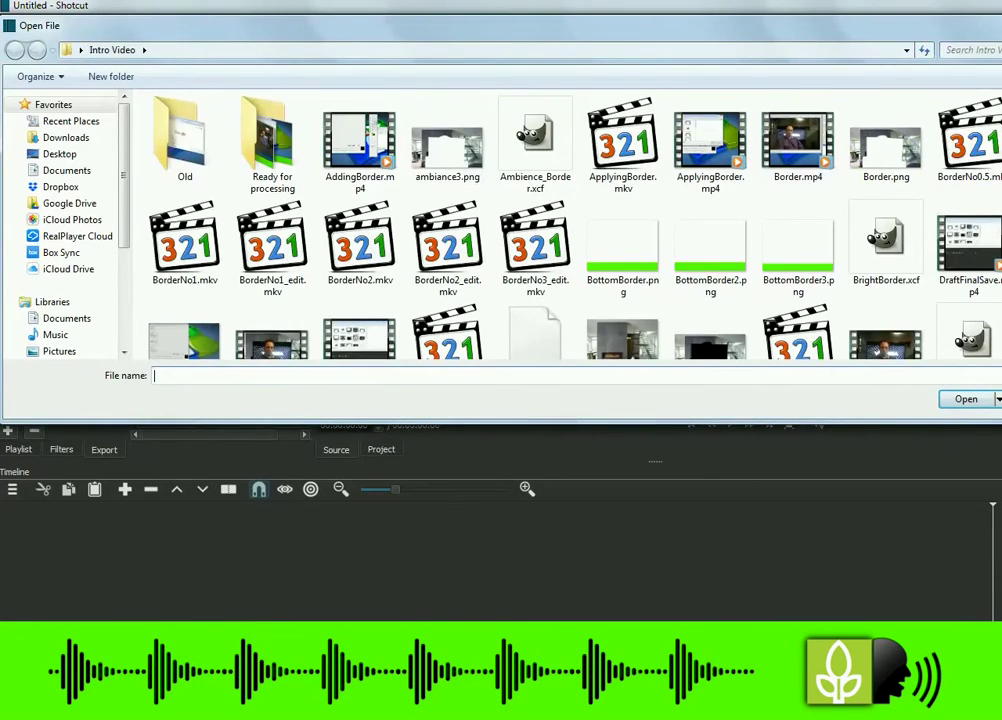
pyautogui.scroll(-5, 872, 178)
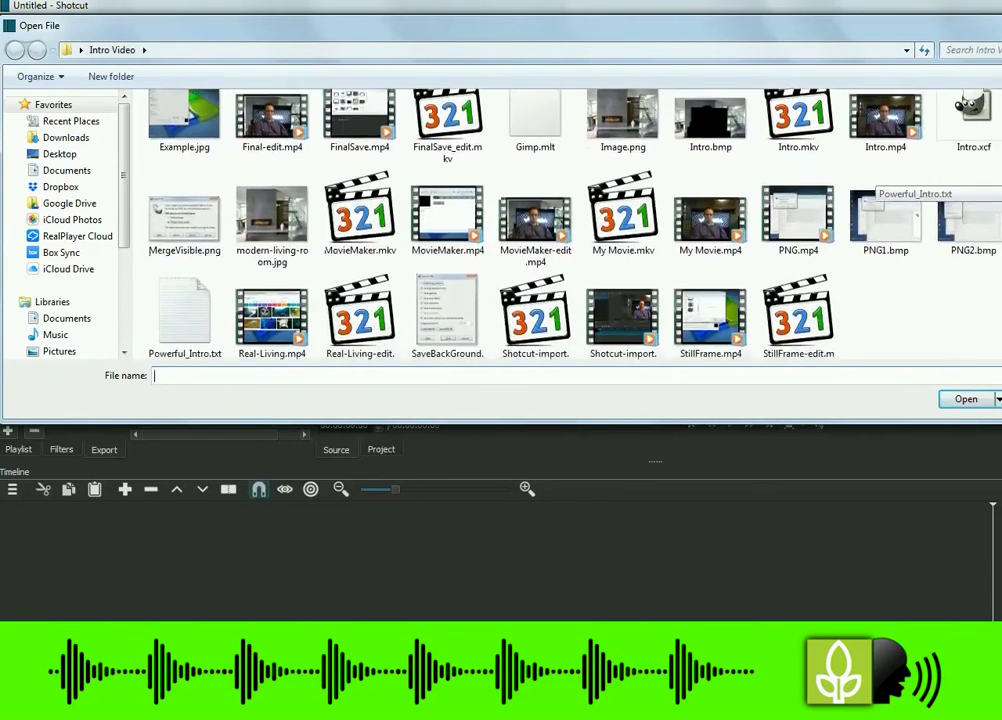
pyautogui.click(607, 199)
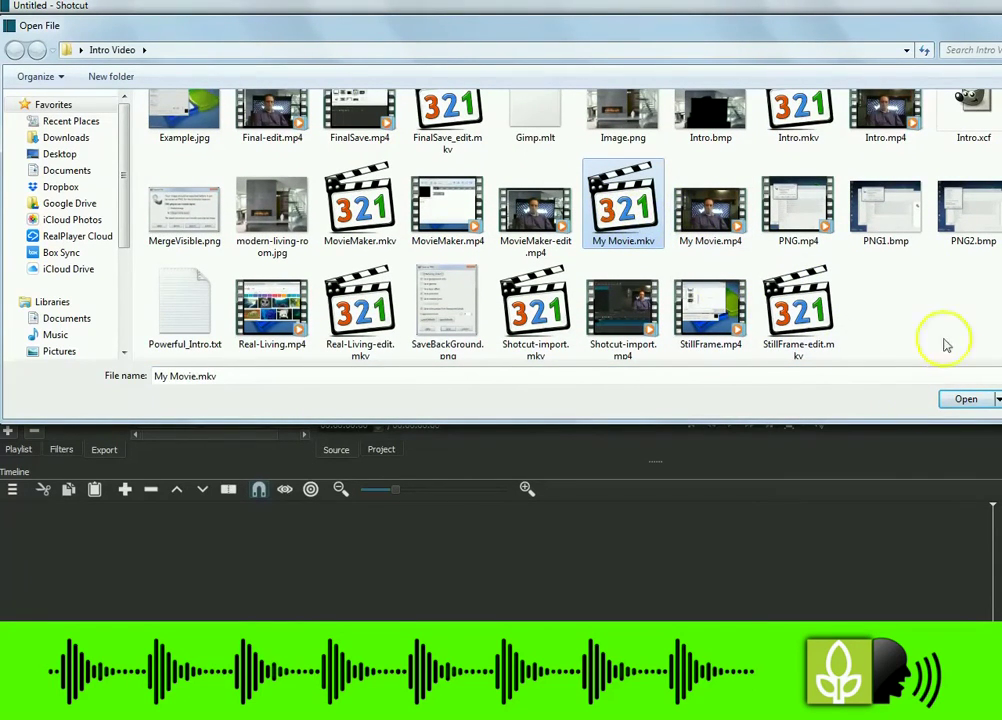
pyautogui.click(984, 399)
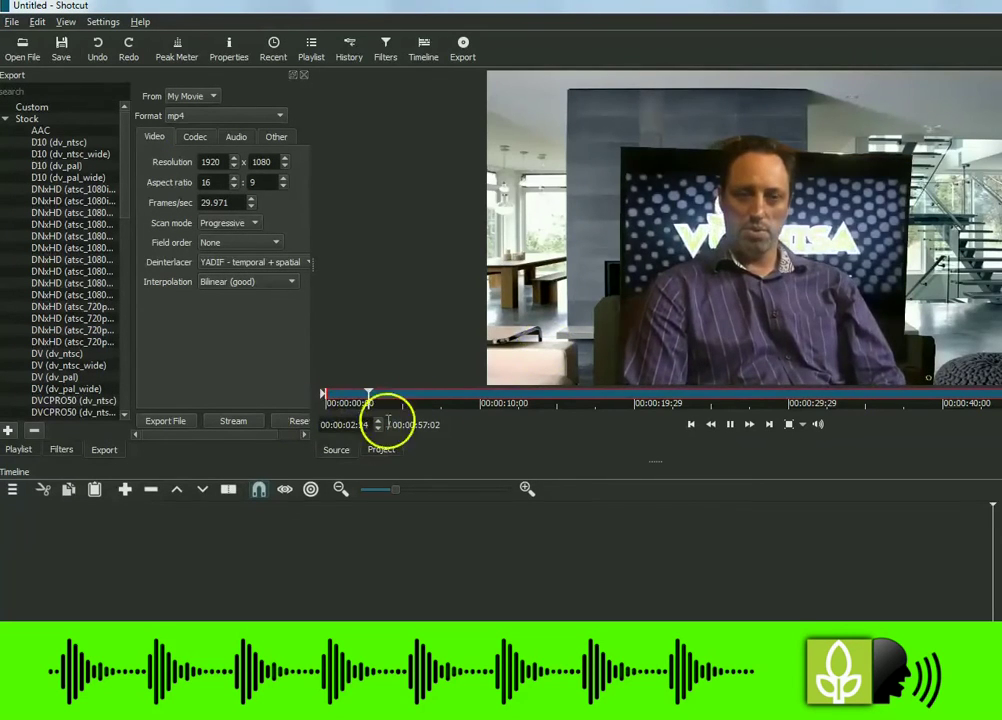
# Add My Movie.mkv to the playlist and place it at the start of track V1.
pyautogui.click(730, 424)
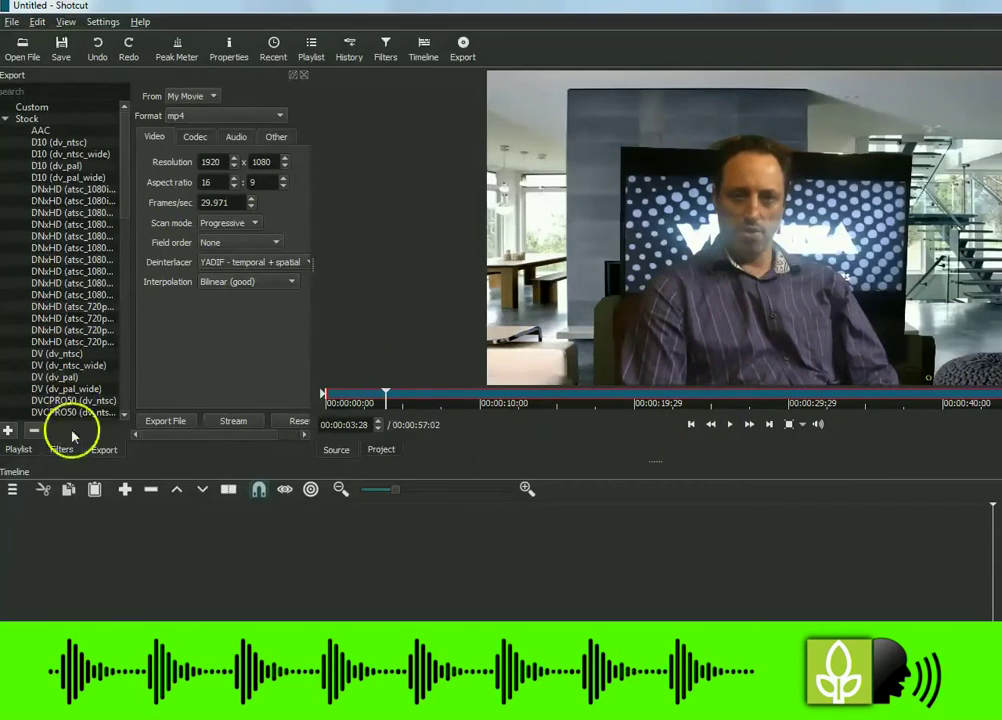
pyautogui.click(16, 450)
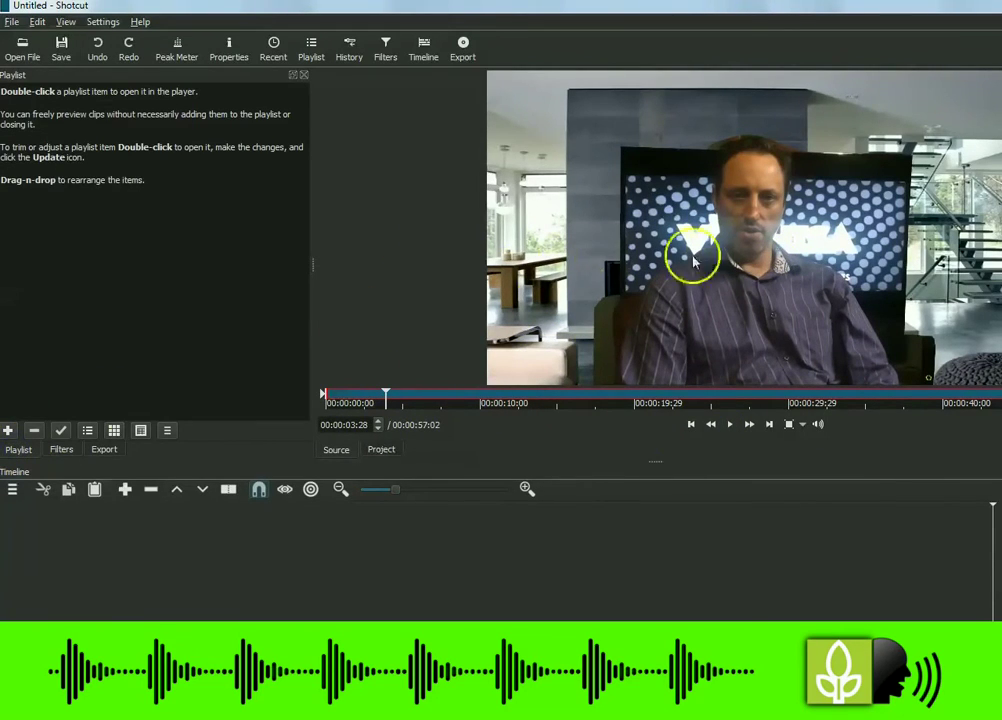
pyautogui.moveTo(693, 255); pyautogui.dragTo(5, 112)
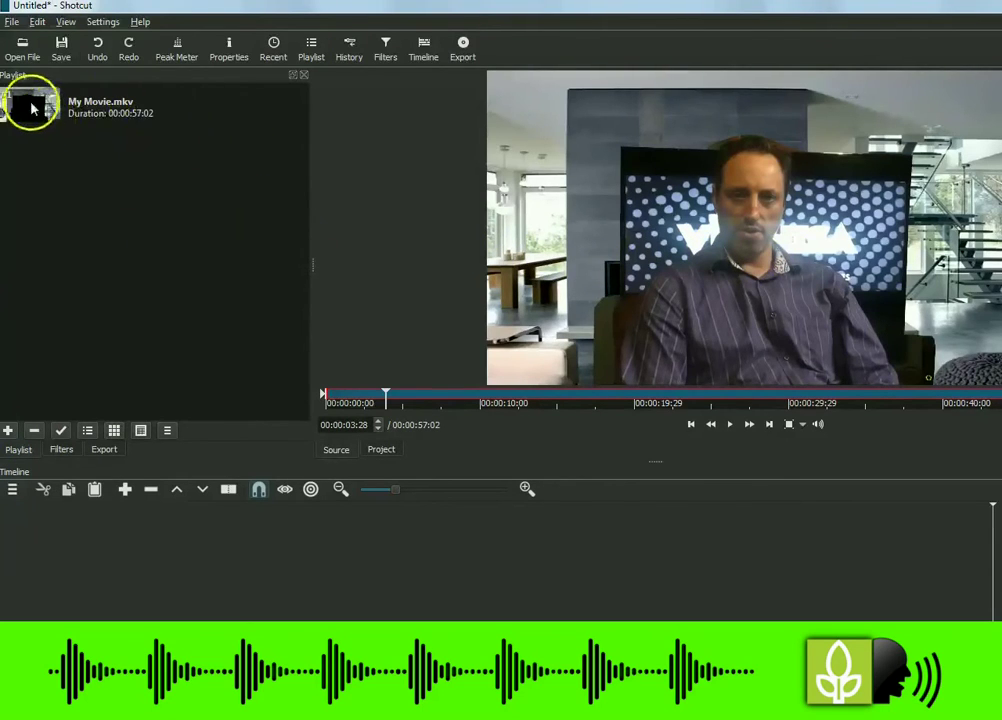
pyautogui.moveTo(31, 108); pyautogui.dragTo(46, 538)
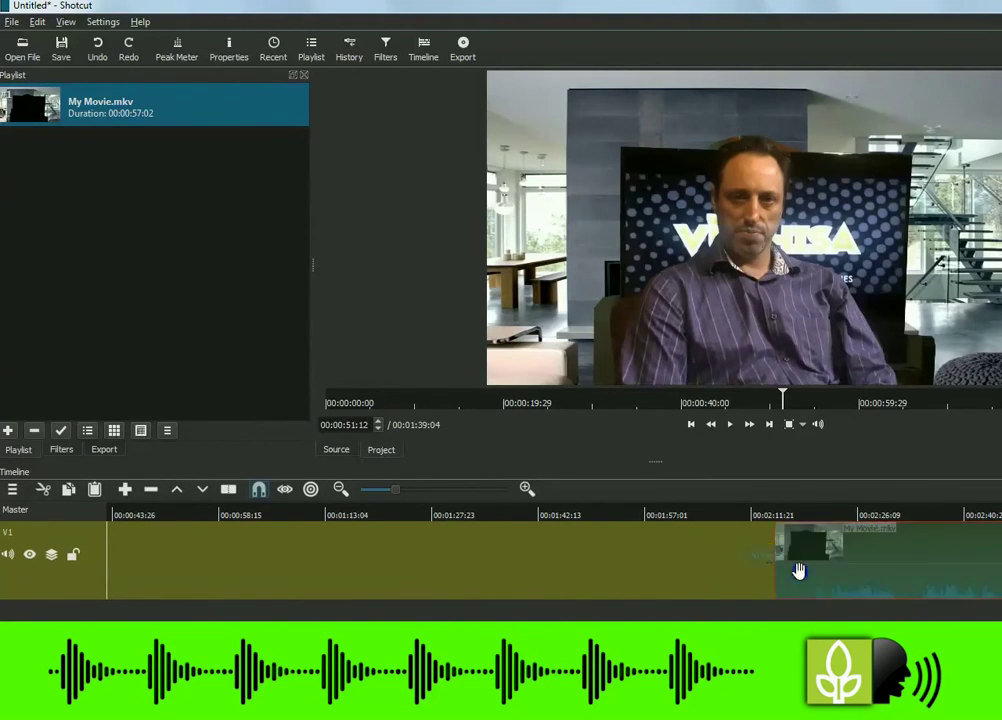
pyautogui.moveTo(798, 568); pyautogui.dragTo(110, 570)
pyautogui.moveTo(136, 112); pyautogui.dragTo(667, 195)
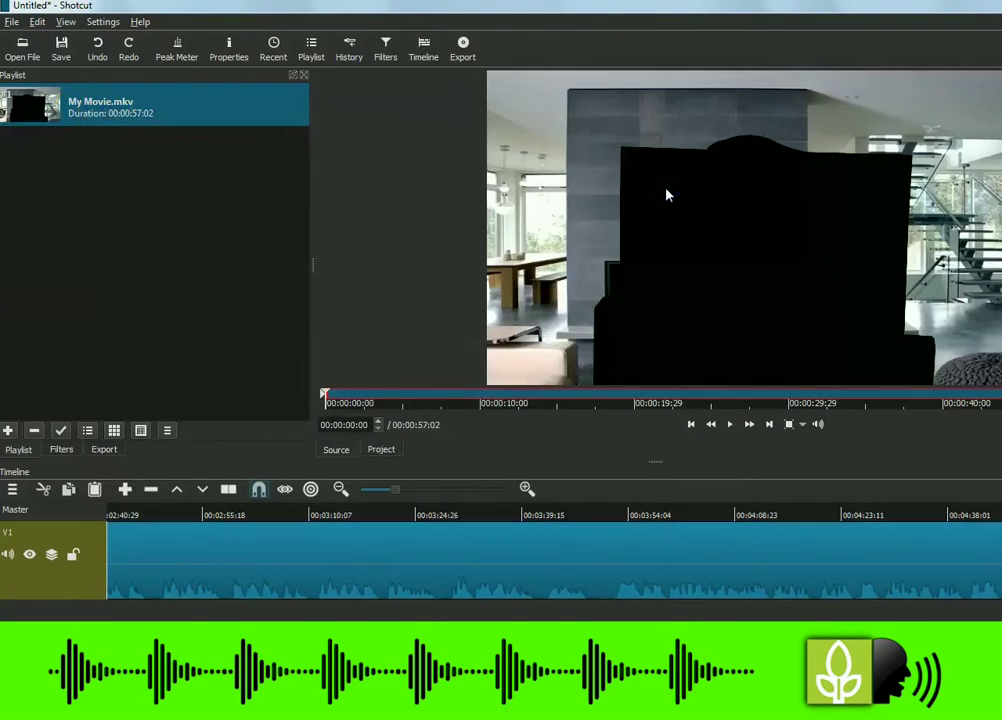
# Play the timeline to check the presenter-in-room composite.
pyautogui.click(729, 427)
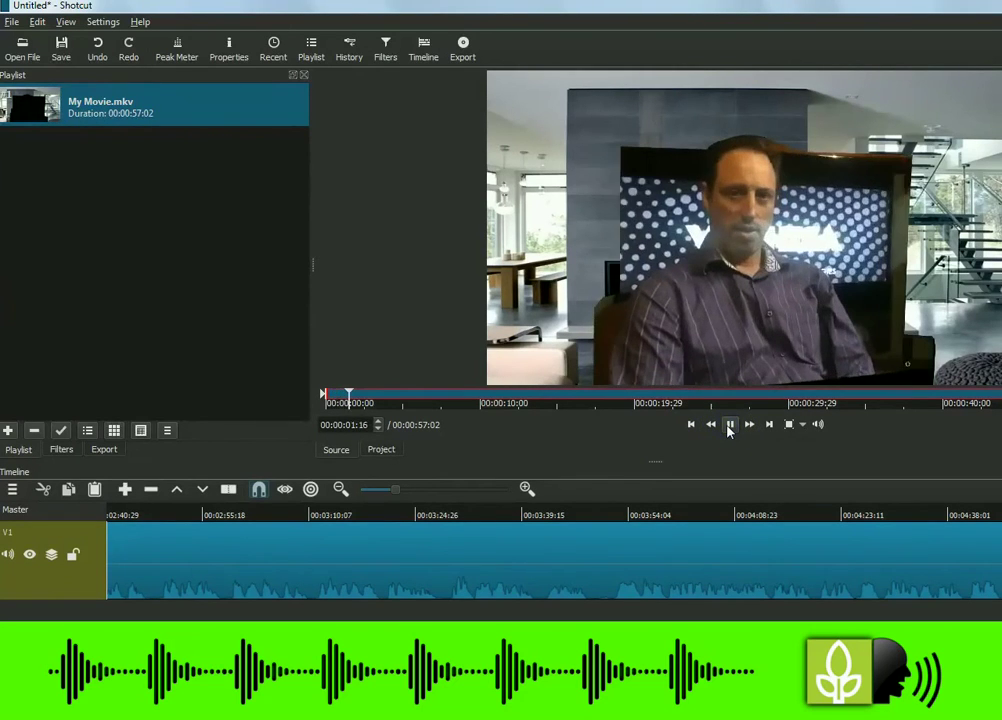
pyautogui.click(729, 425)
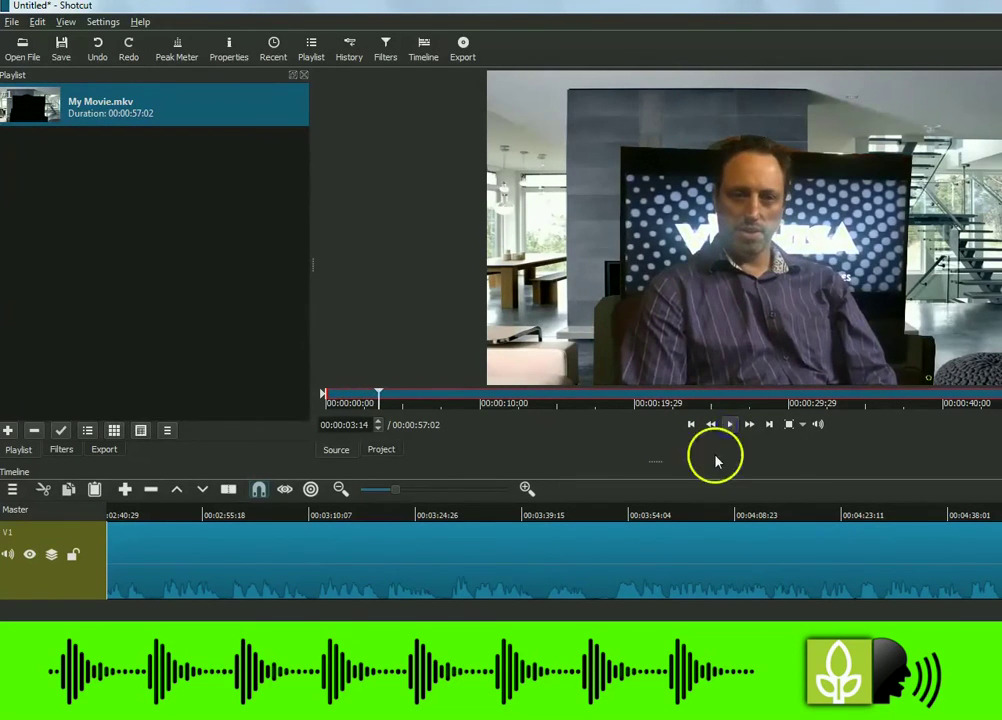
pyautogui.click(730, 425)
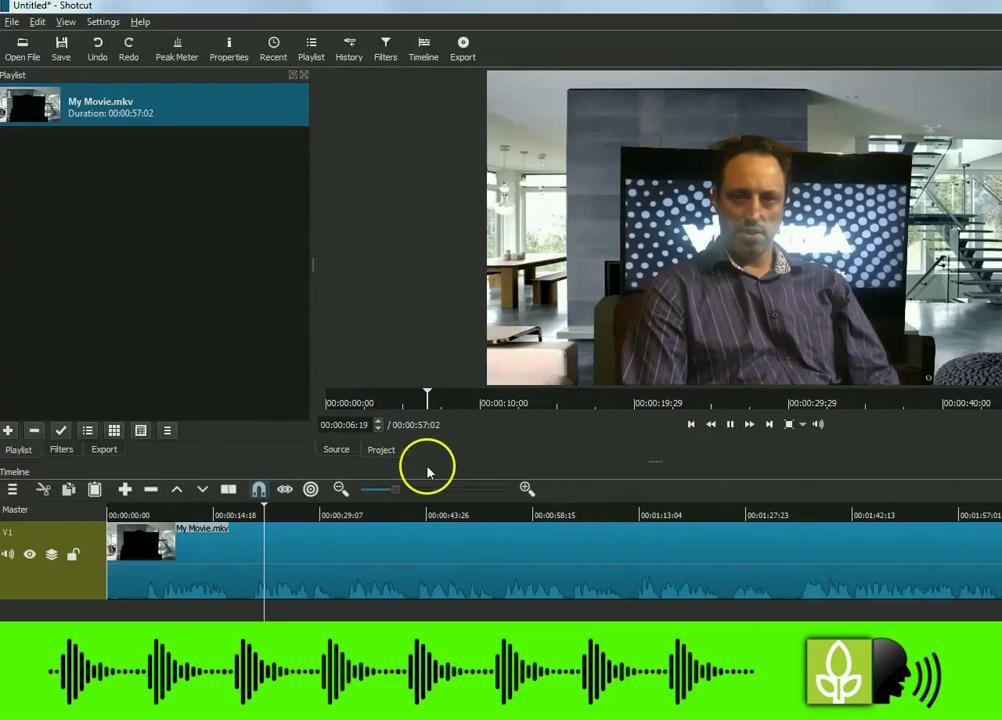
# Pause playback and show the timeline export settings (mp4, 1920 × 1080).
pyautogui.click(729, 424)
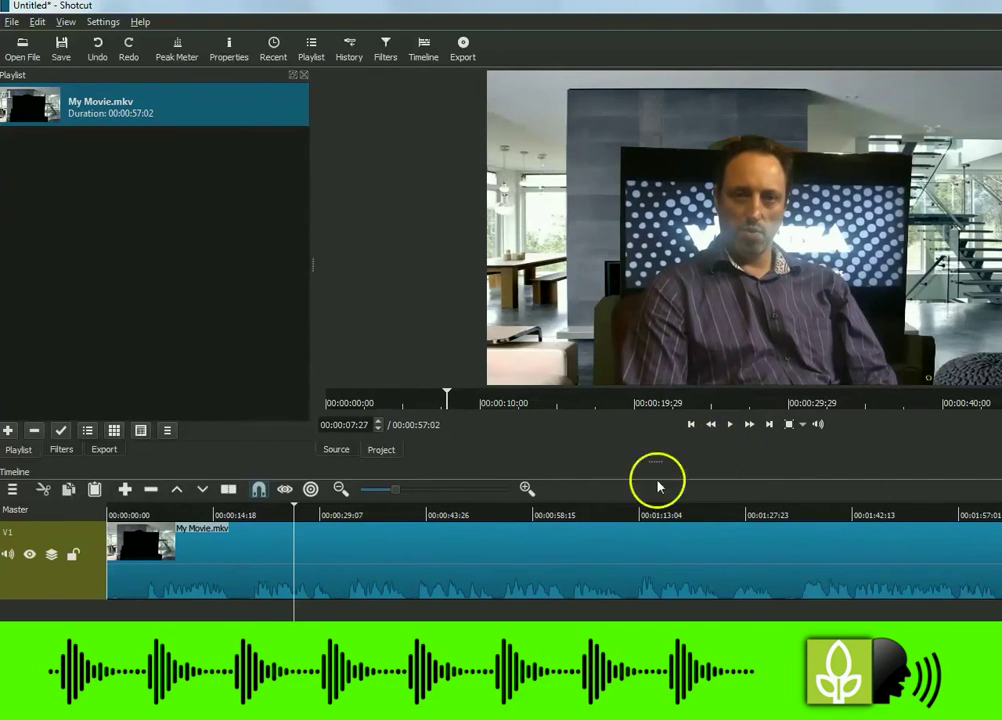
pyautogui.click(8, 22)
pyautogui.click(107, 204)
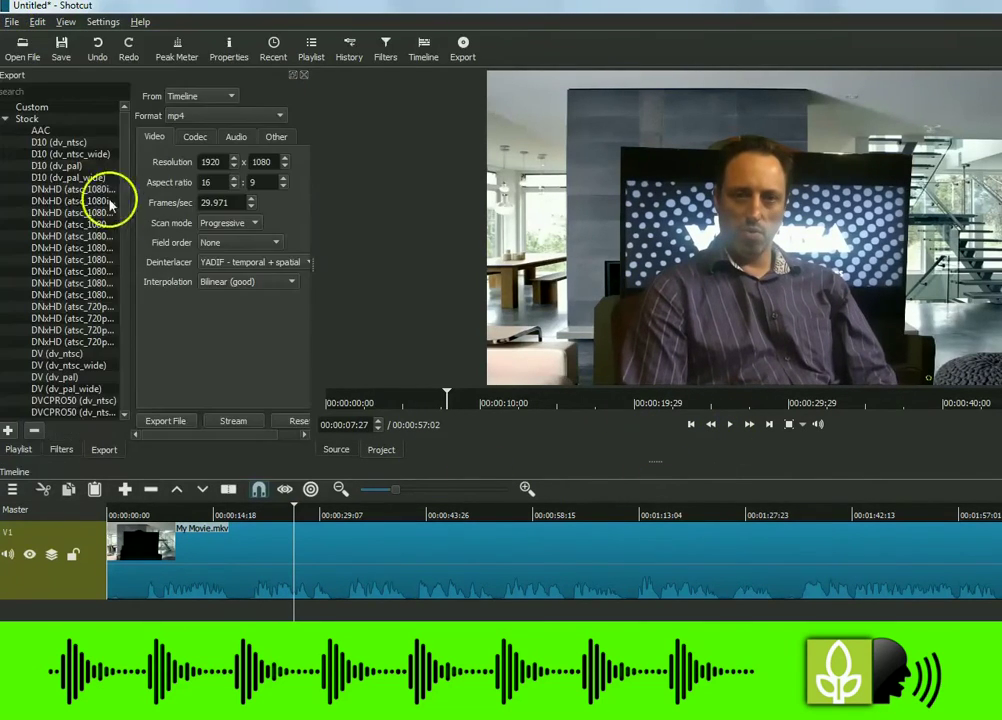